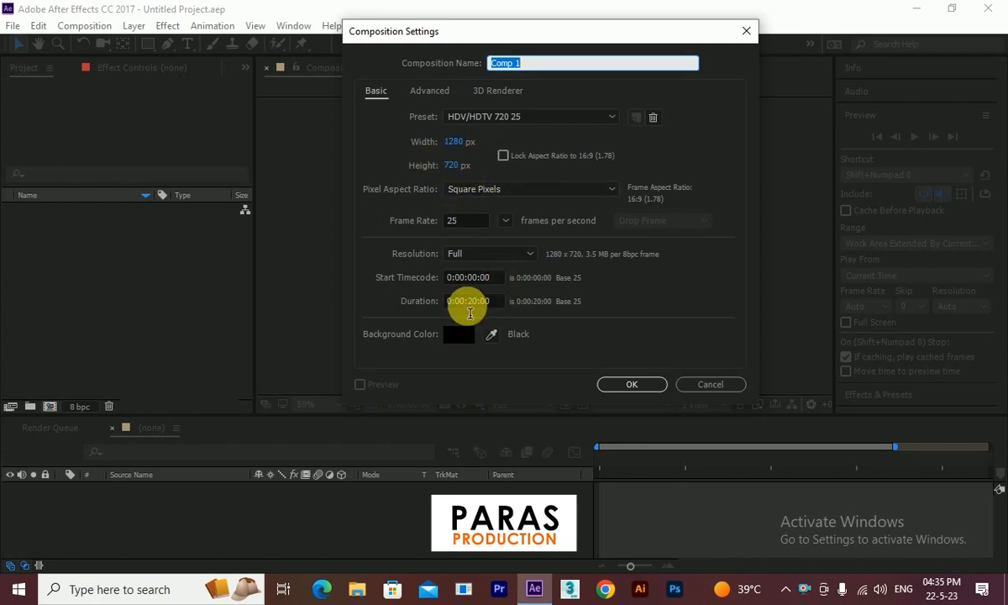
# Create a 20-second composition with the HDV/HDTV 720 25 preset and add a 1280 x 720 solid layer to it
pyautogui.click(632, 384)
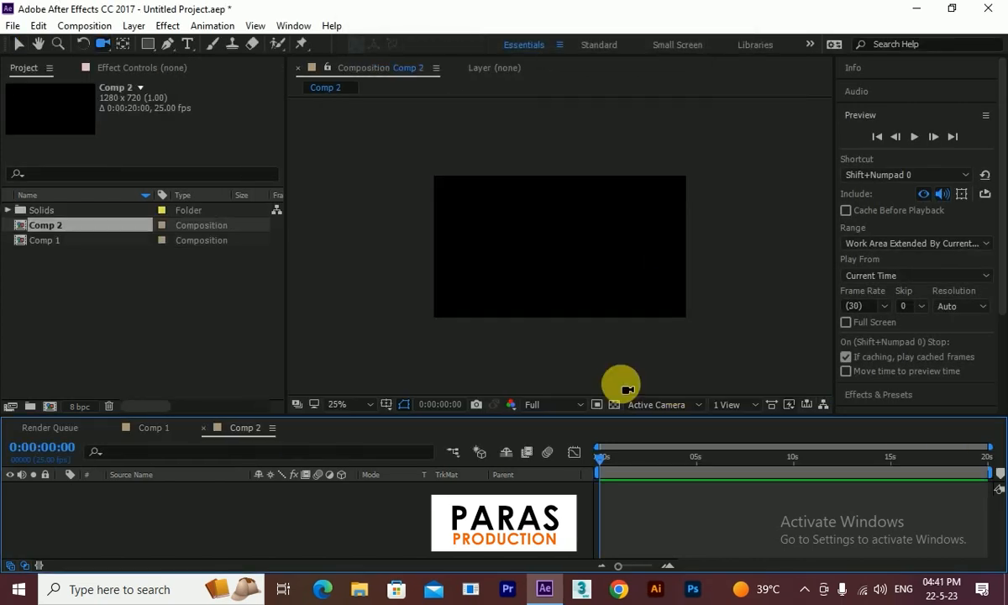
pyautogui.rightClick(369, 498)
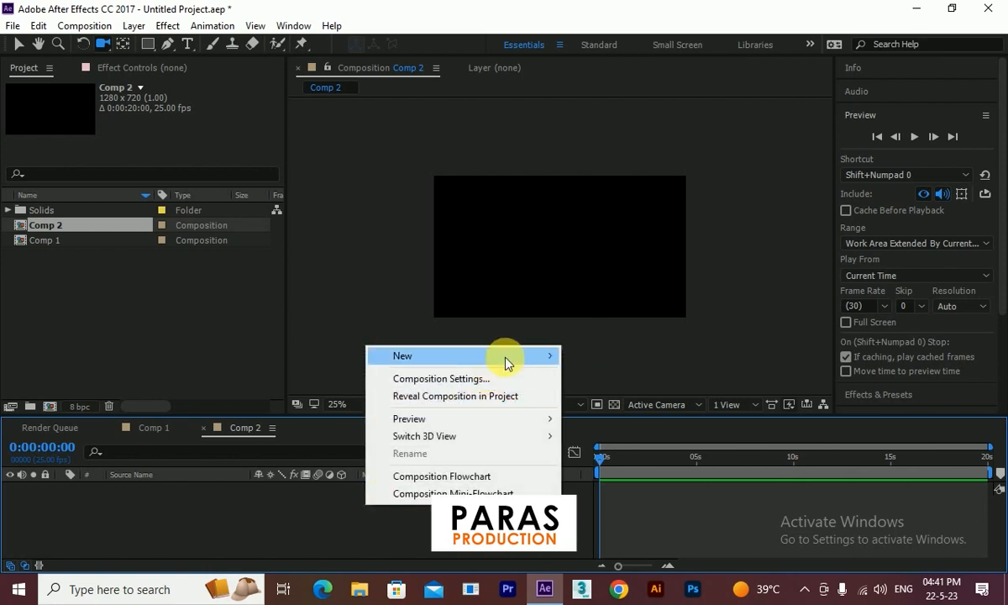
pyautogui.moveTo(505, 361)
pyautogui.click(626, 396)
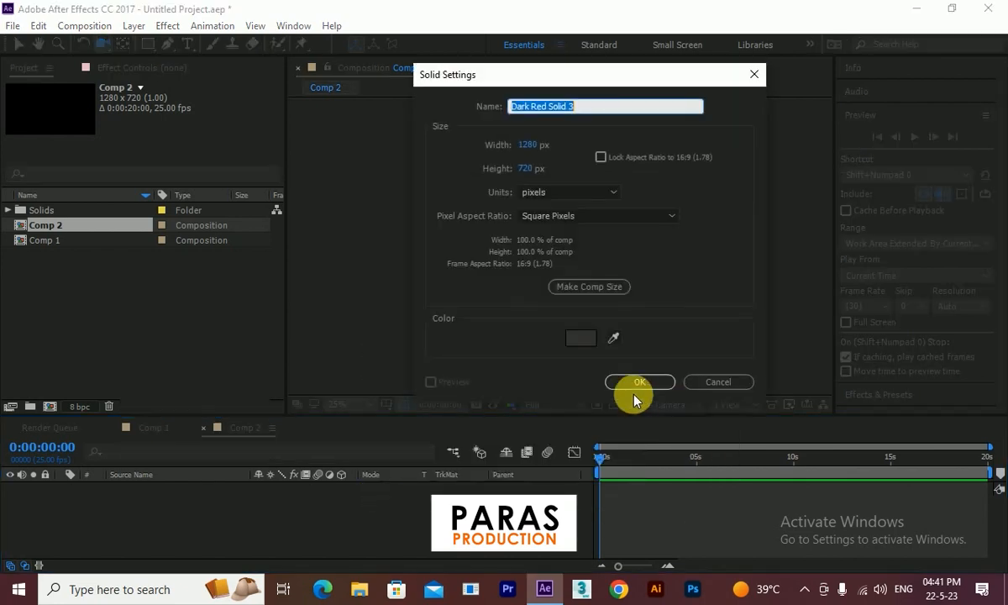
pyautogui.click(639, 379)
# Apply the Trapcode Particular effect to the solid and scrub the timeline to preview the emitted particles
pyautogui.click(168, 26)
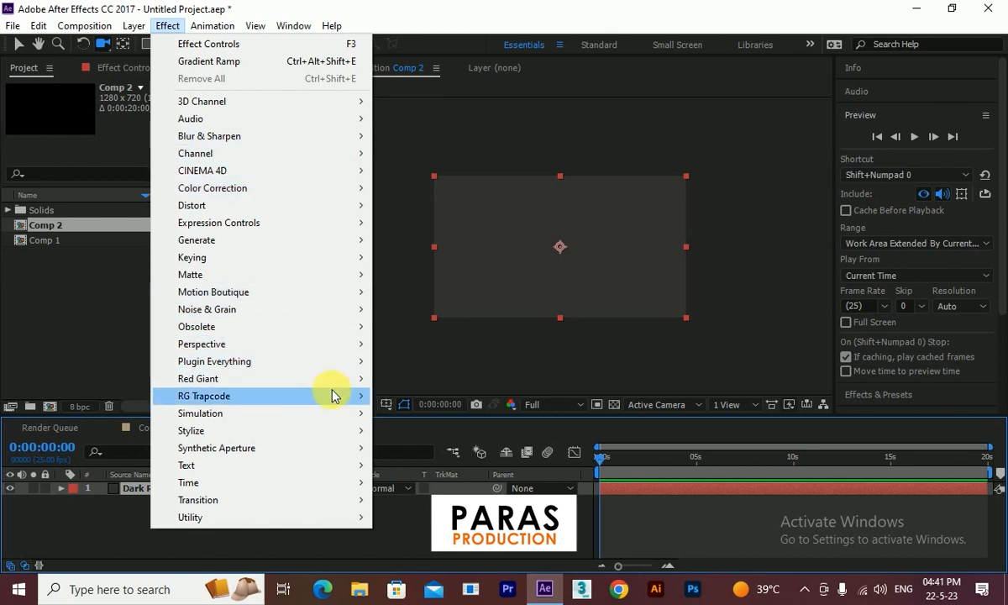
pyautogui.moveTo(350, 398)
pyautogui.click(411, 500)
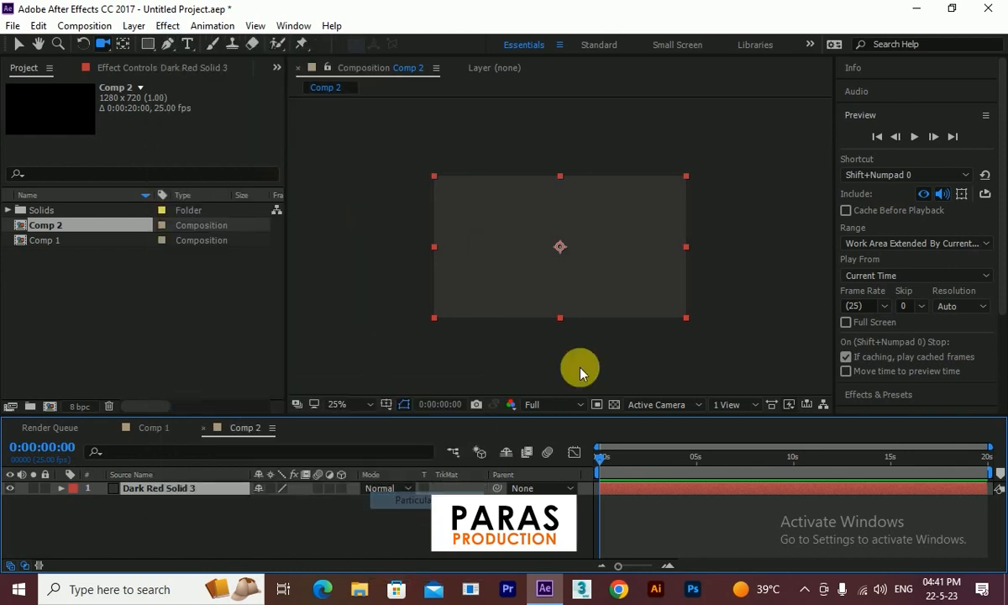
pyautogui.click(626, 459)
pyautogui.moveTo(636, 469); pyautogui.dragTo(674, 467)
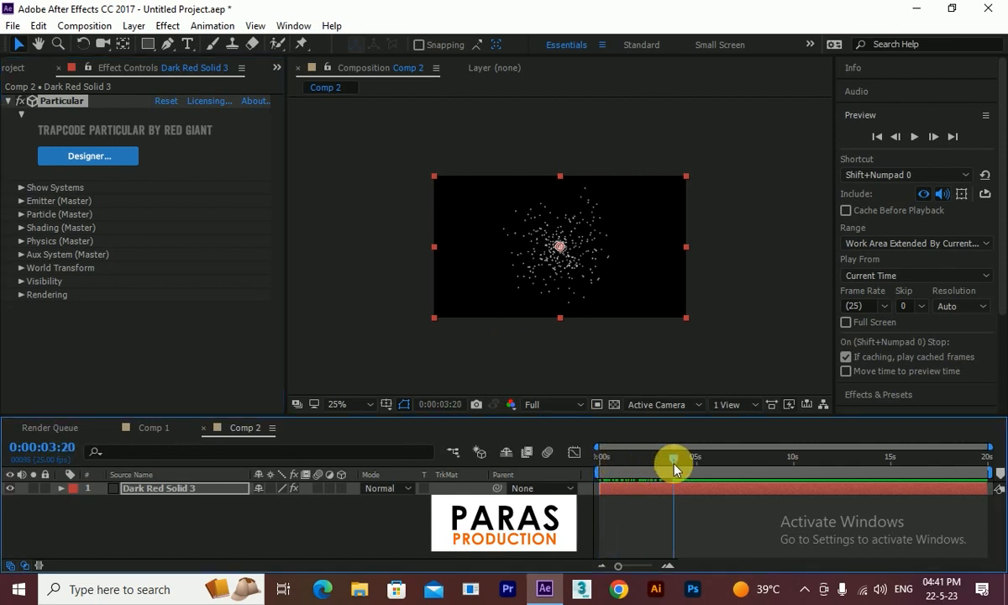
# Set the Particular emitter type to Box and scrub through the particle animation to check it
pyautogui.click(23, 202)
pyautogui.click(202, 141)
pyautogui.click(202, 173)
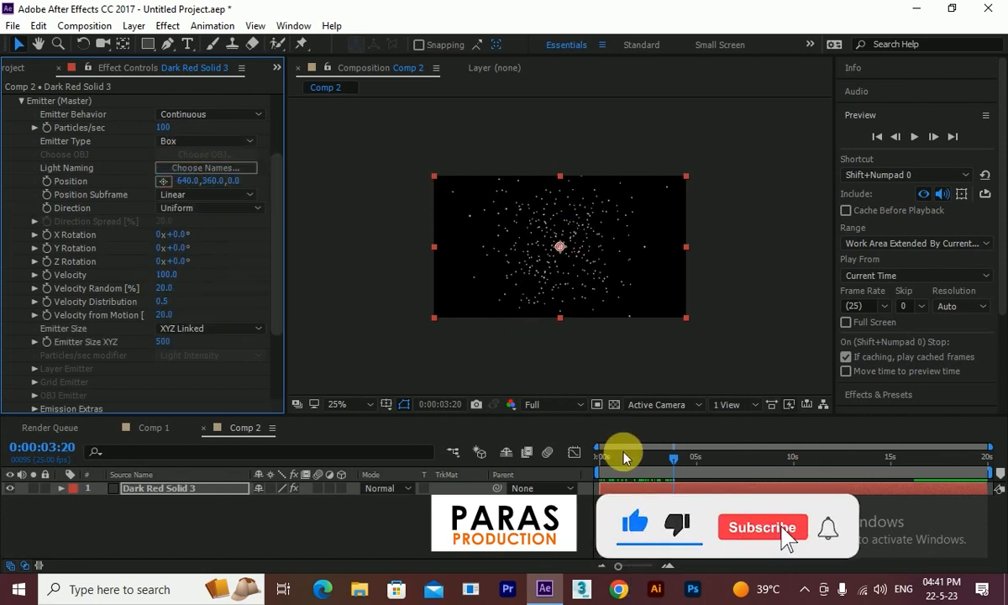
pyautogui.click(613, 460)
pyautogui.moveTo(613, 461); pyautogui.dragTo(725, 468)
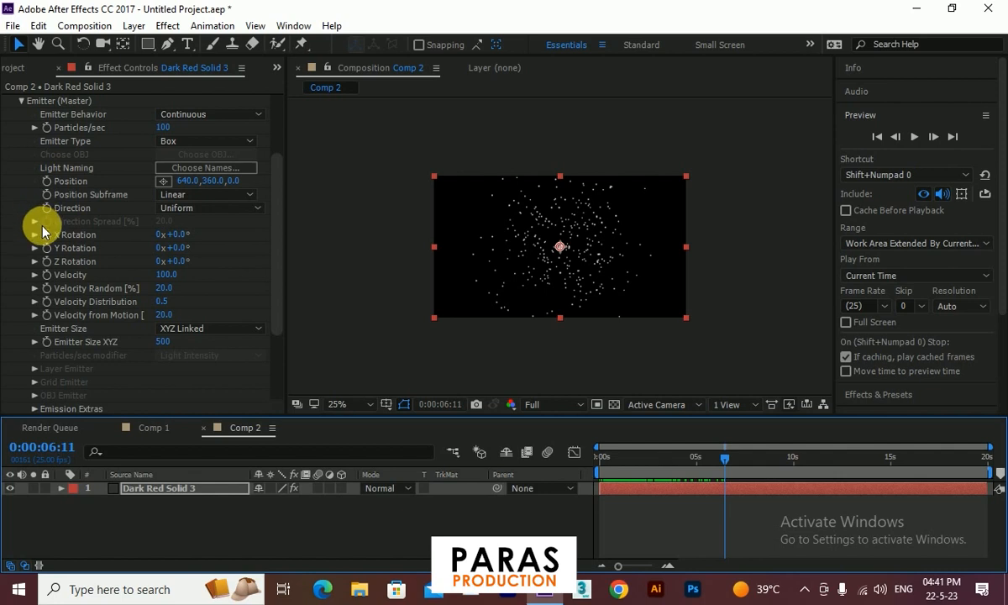
# Raise the emitter to a Y position of 120 and set its direction to Directional
pyautogui.moveTo(210, 181); pyautogui.dragTo(9, 196)
pyautogui.moveTo(602, 461); pyautogui.dragTo(646, 466)
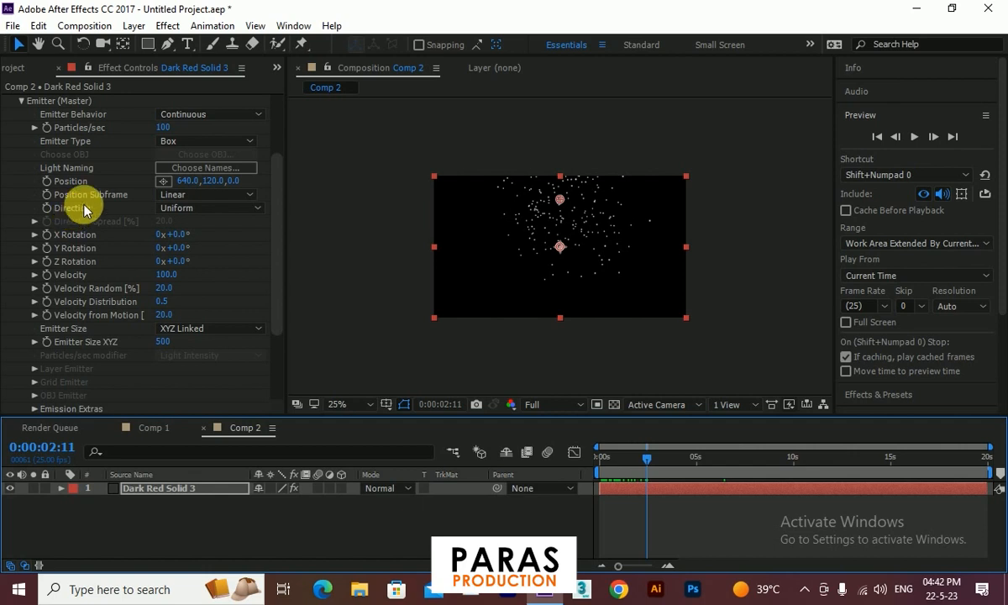
pyautogui.click(205, 208)
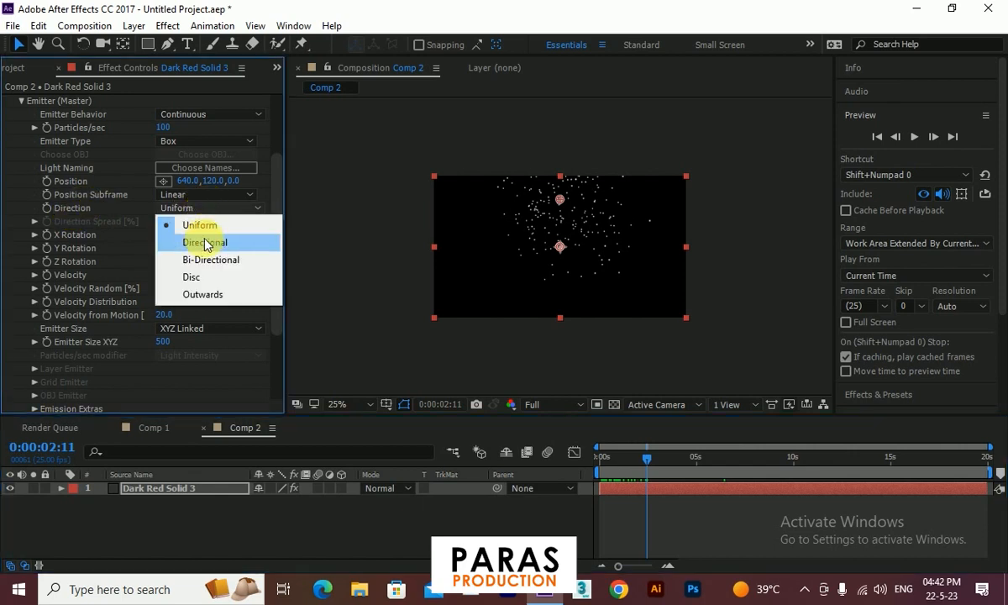
pyautogui.click(205, 244)
pyautogui.moveTo(641, 461); pyautogui.dragTo(695, 467)
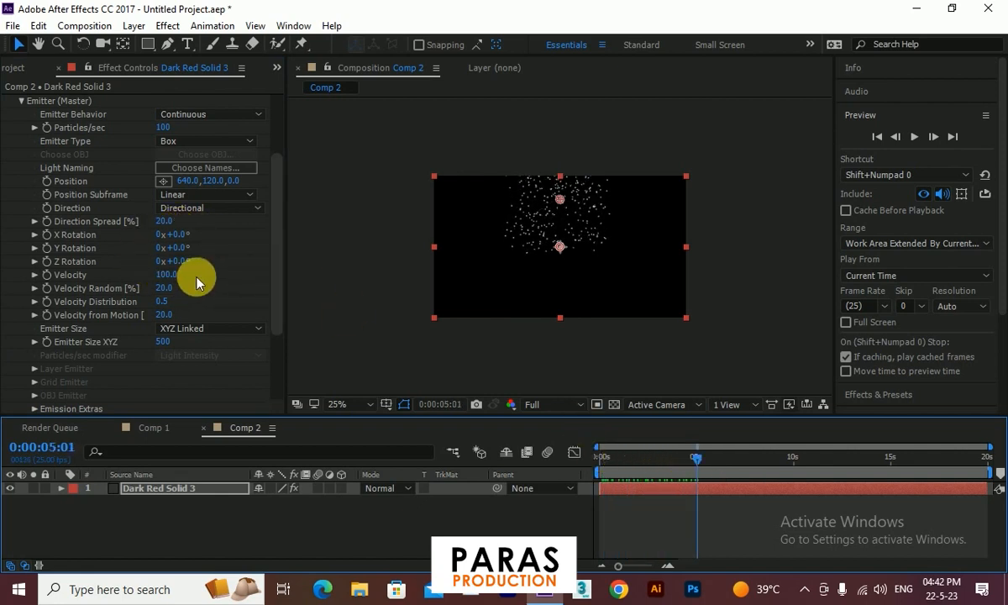
# Try an emitter X Rotation of 90 degrees and scrub the timeline to check the particle direction
pyautogui.click(178, 236)
pyautogui.write('90')
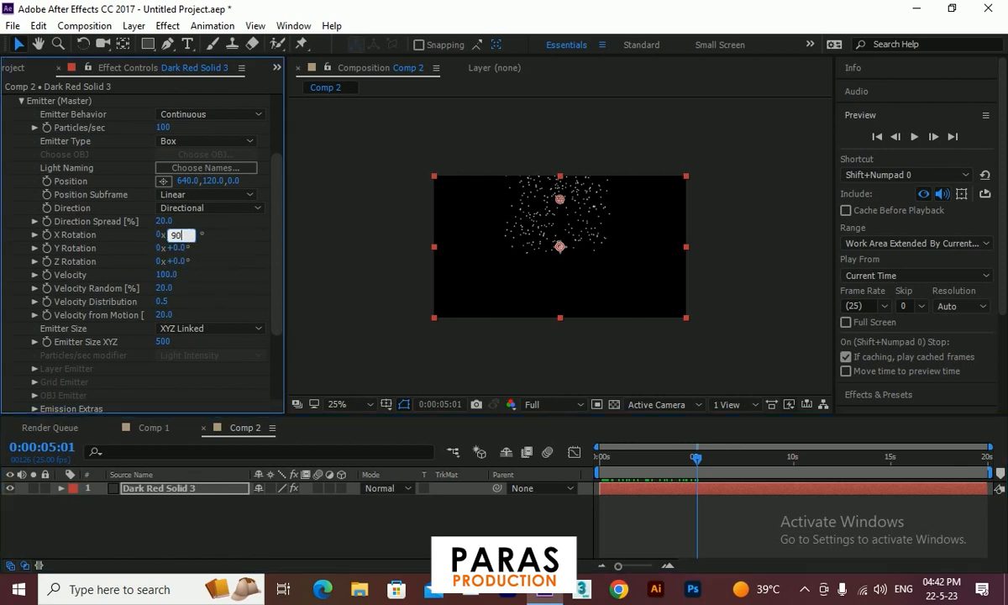
pyautogui.moveTo(610, 458); pyautogui.dragTo(741, 465)
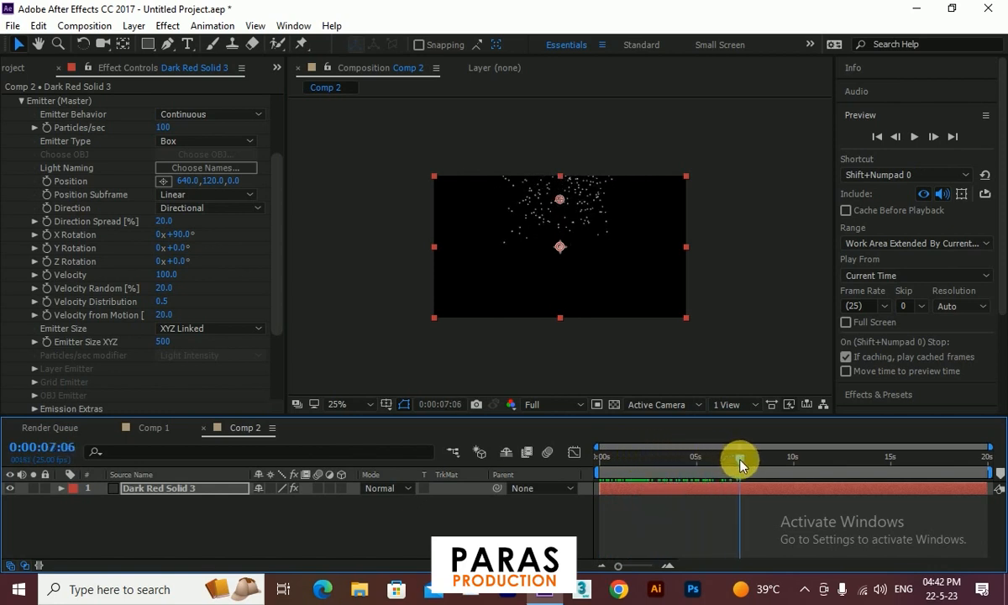
pyautogui.moveTo(740, 464); pyautogui.dragTo(742, 465)
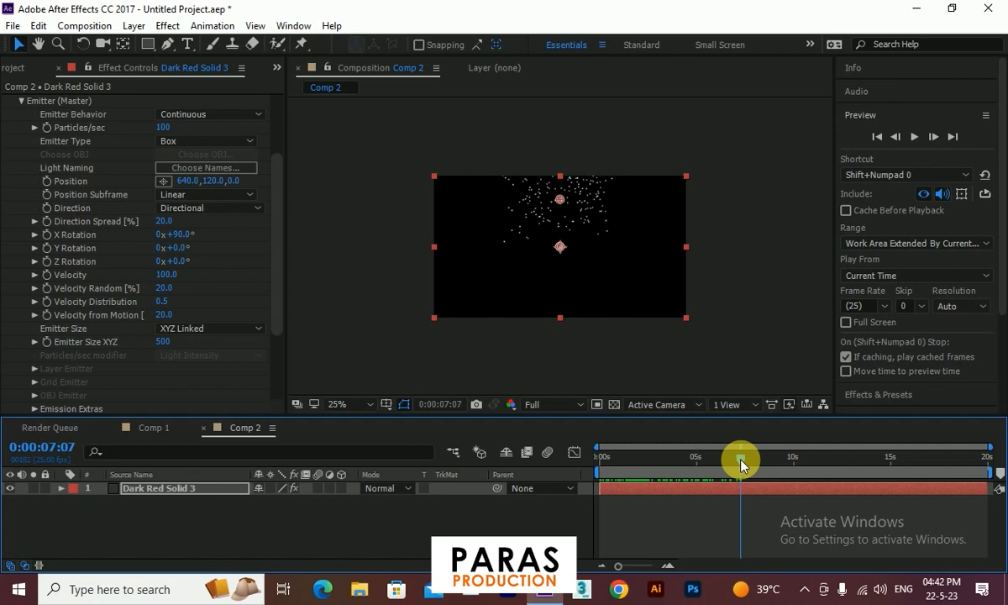
# Set the emitter's X Rotation to -90 degrees and preview the particle movement
pyautogui.click(187, 235)
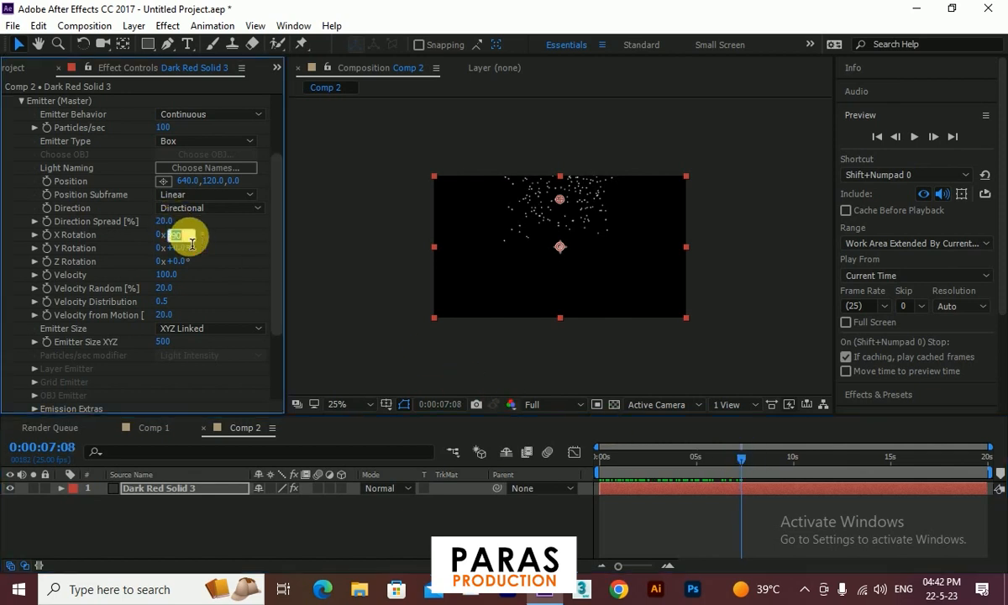
pyautogui.write('-90')
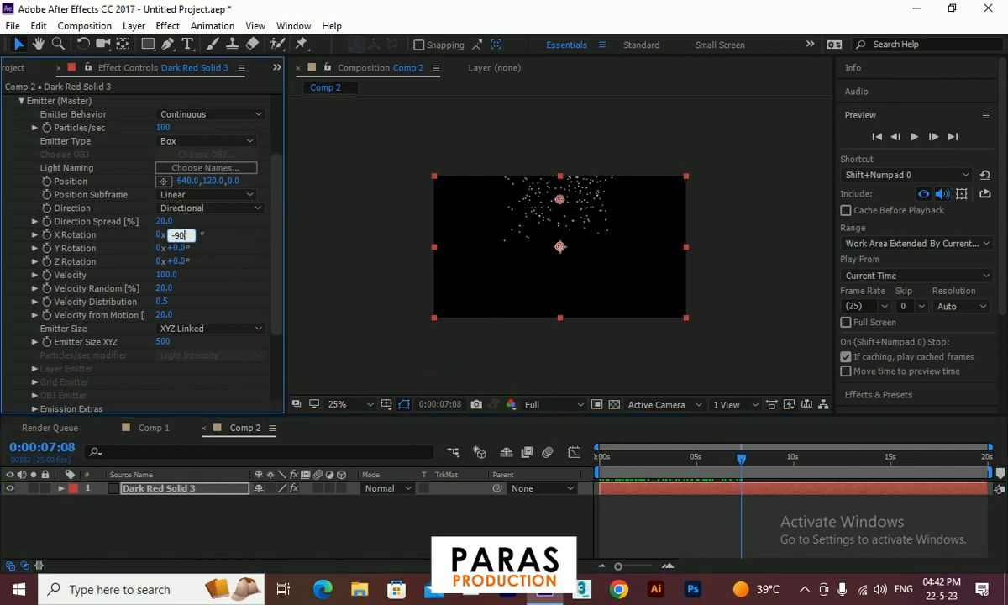
pyautogui.press('Return')
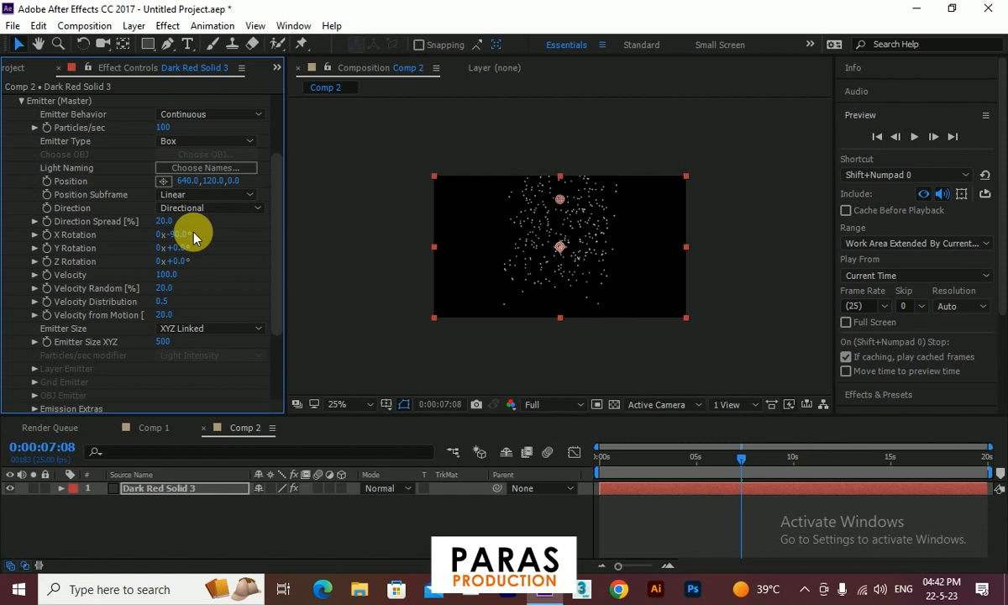
pyautogui.click(610, 461)
pyautogui.moveTo(611, 464); pyautogui.dragTo(724, 478)
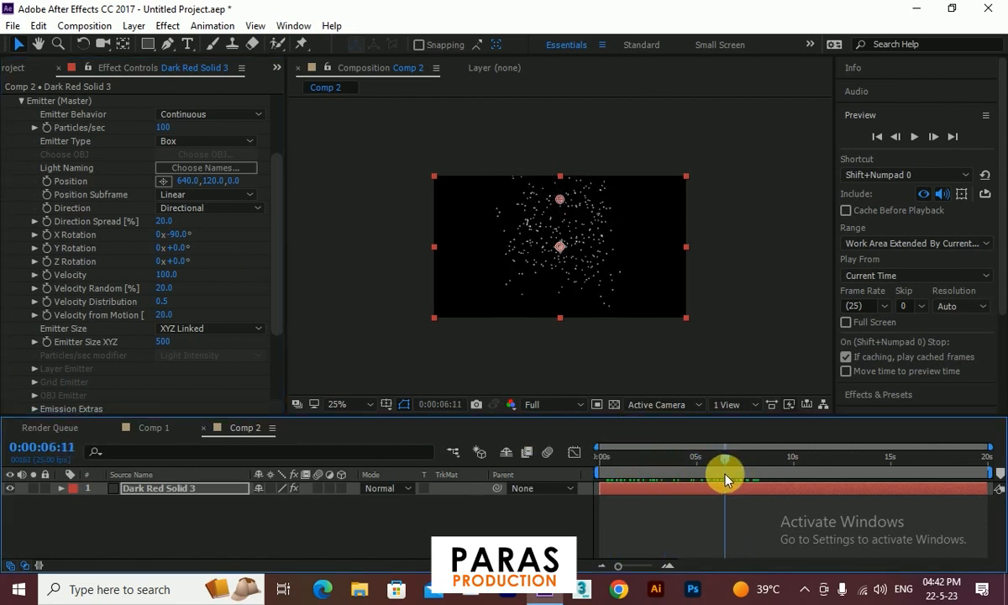
# Switch the emitter size to XYZ Individual and widen Emitter Size X to 1778
pyautogui.click(188, 333)
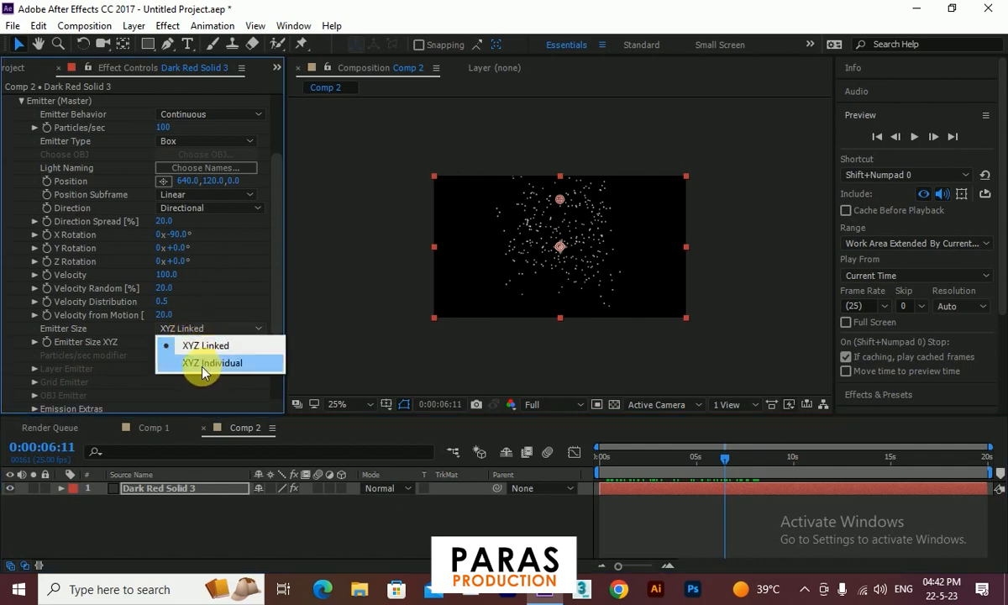
pyautogui.click(202, 364)
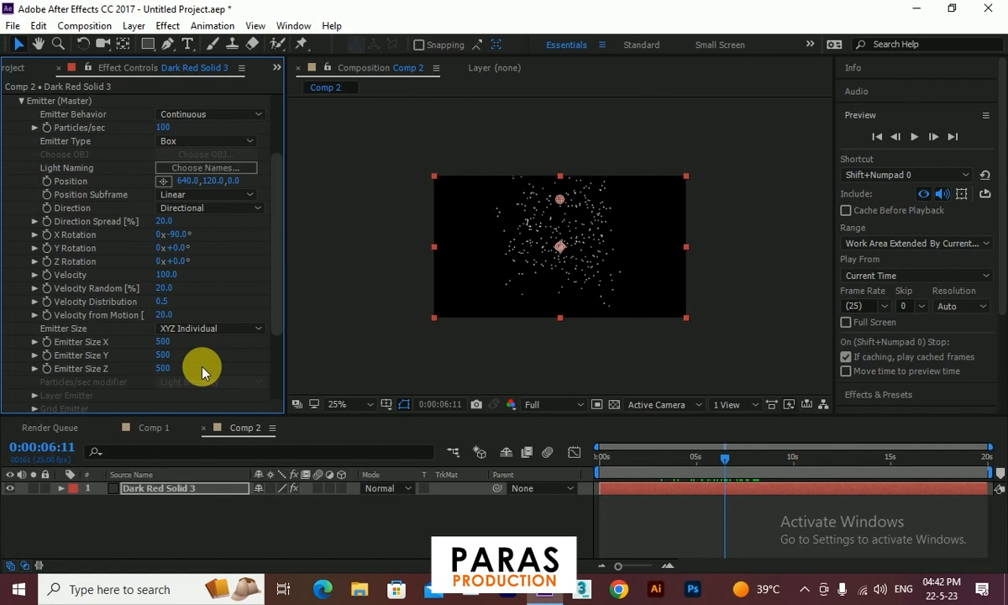
pyautogui.moveTo(168, 342); pyautogui.dragTo(963, 378)
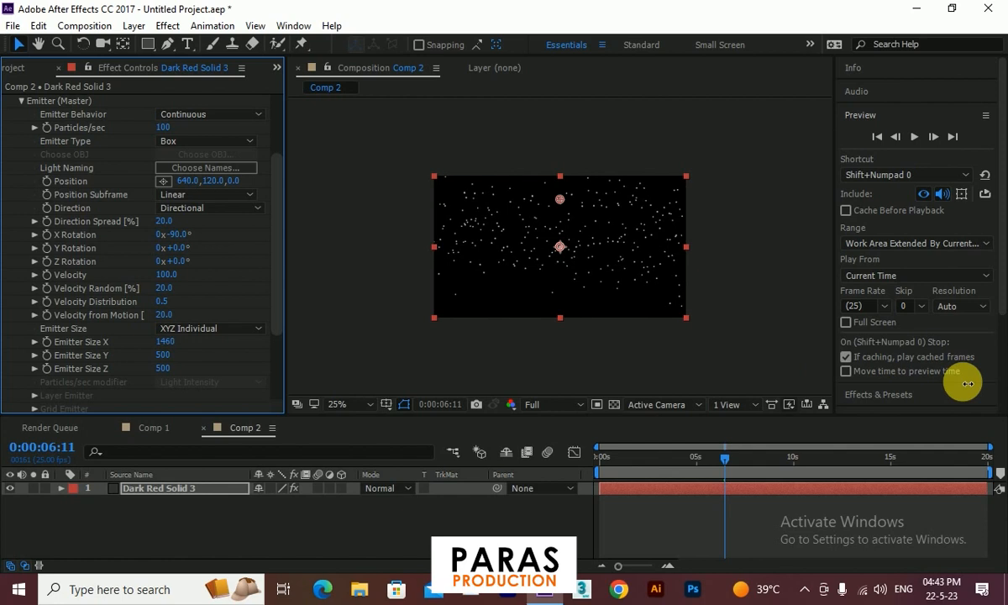
pyautogui.moveTo(185, 342); pyautogui.dragTo(424, 353)
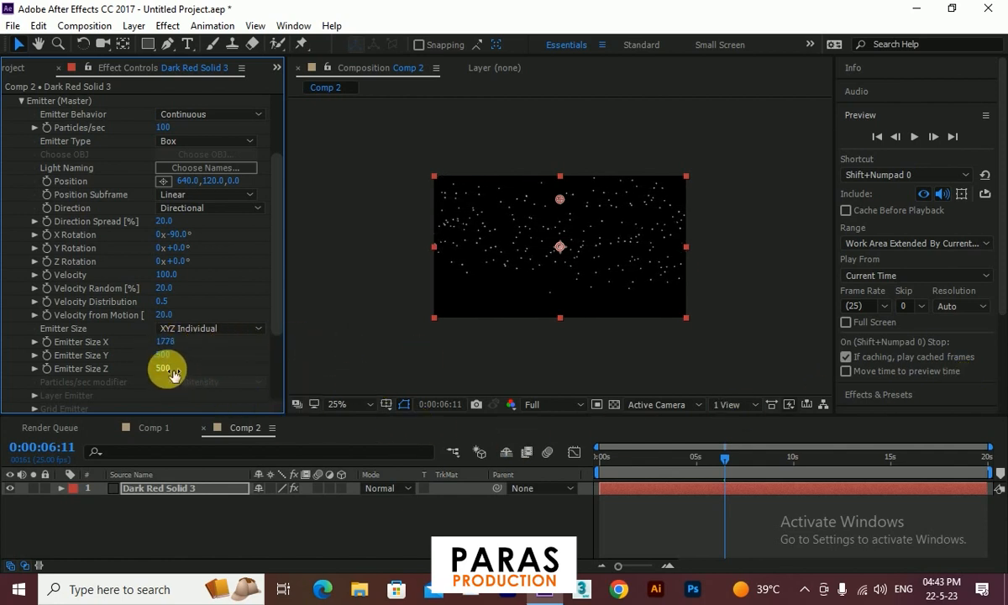
# Reduce Emitter Size Z to 211 and scrub the timeline to check the particle spread
pyautogui.moveTo(168, 371); pyautogui.dragTo(117, 408)
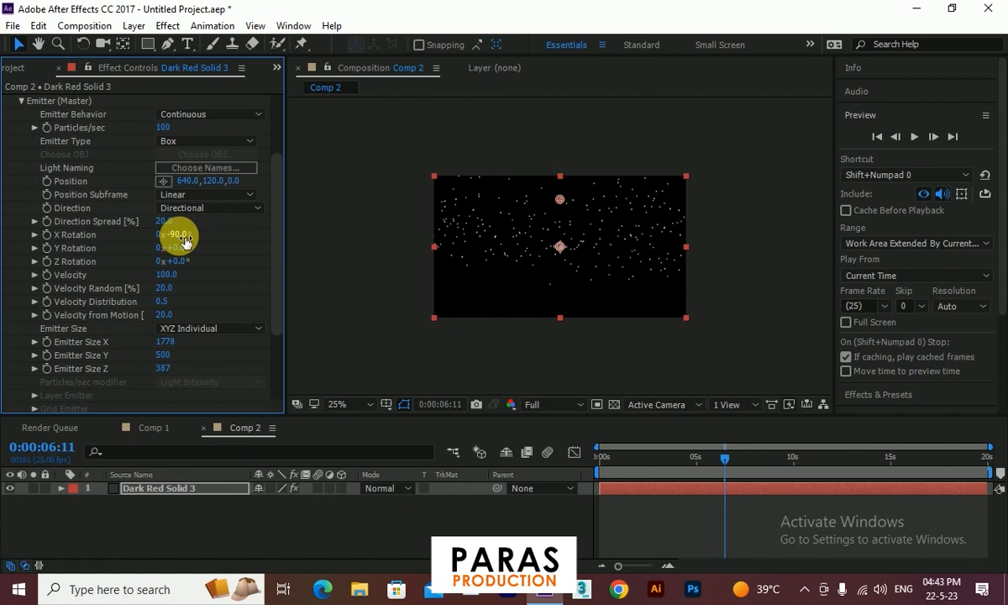
pyautogui.moveTo(162, 369); pyautogui.dragTo(54, 398)
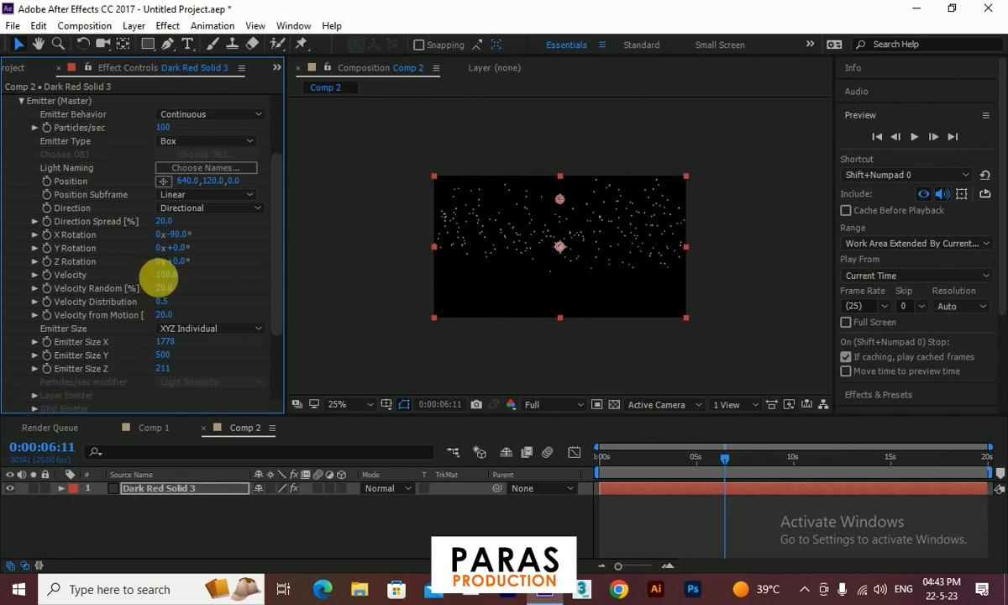
pyautogui.click(623, 458)
pyautogui.moveTo(624, 458); pyautogui.dragTo(662, 460)
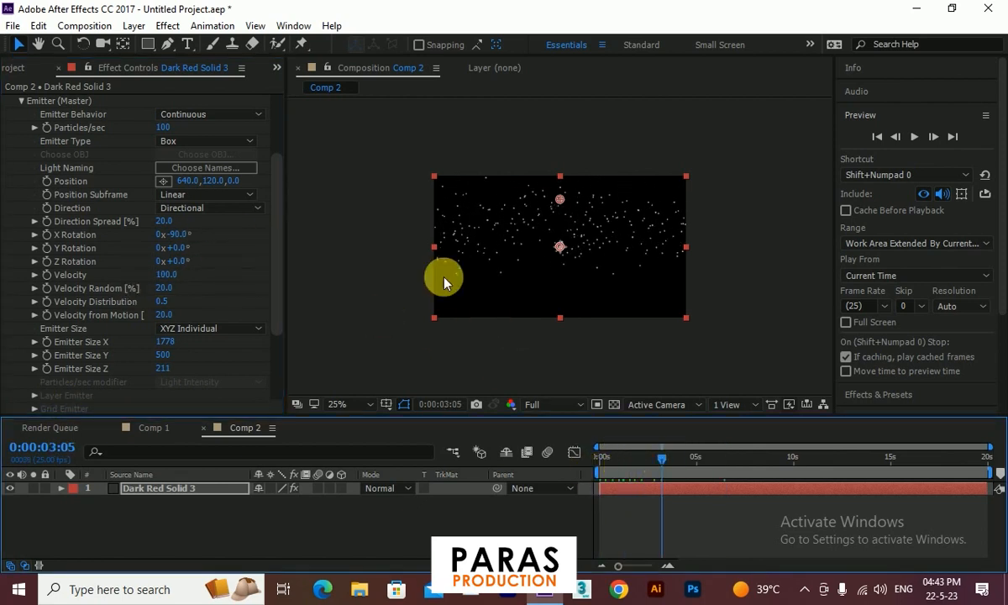
# Move the emitter above the frame to a Y position of -243 and raise its velocity to 2550
pyautogui.moveTo(211, 181); pyautogui.dragTo(49, 183)
pyautogui.moveTo(207, 187); pyautogui.dragTo(135, 202)
pyautogui.click(599, 459)
pyautogui.moveTo(599, 459); pyautogui.dragTo(721, 476)
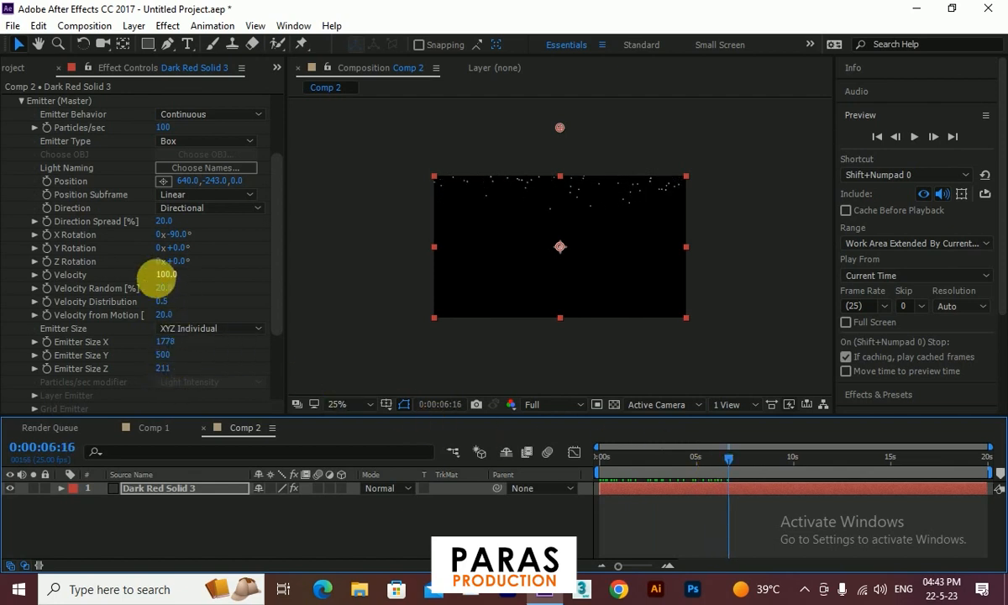
pyautogui.moveTo(168, 274); pyautogui.dragTo(384, 297)
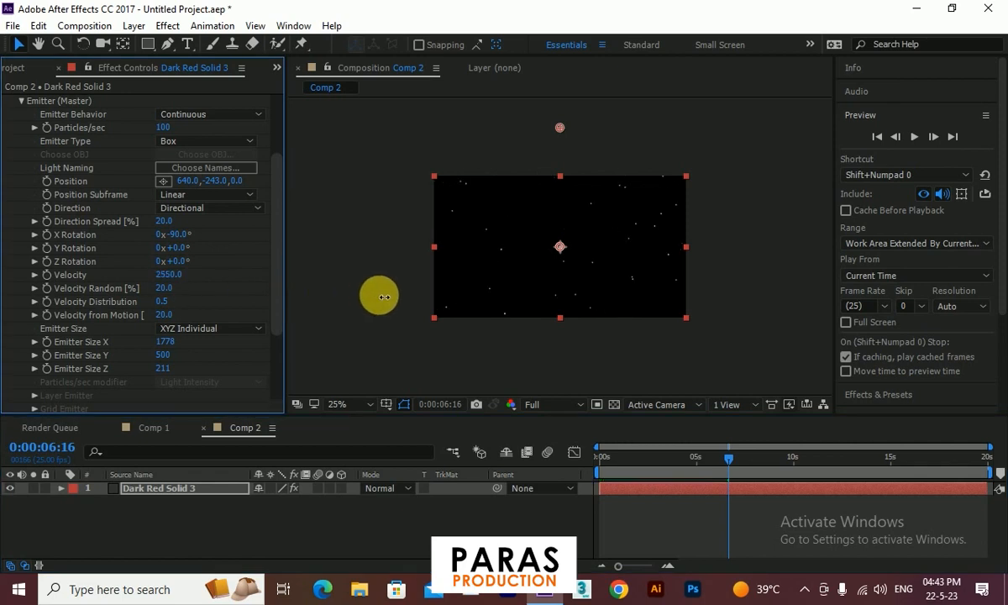
pyautogui.click(608, 462)
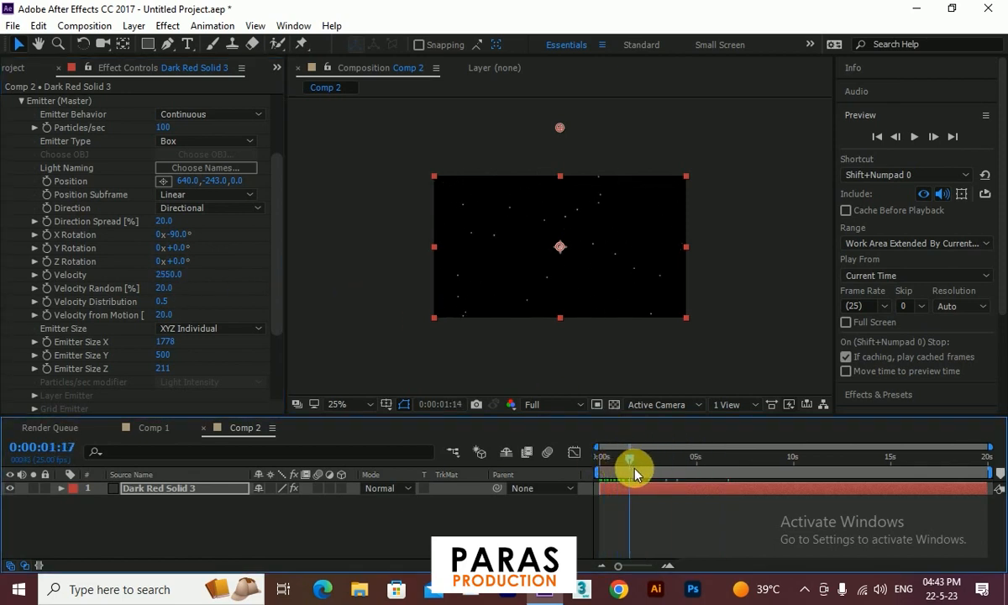
# Enable motion blur for the solid layer and the composition, then inspect the particle streaks up close
pyautogui.click(314, 489)
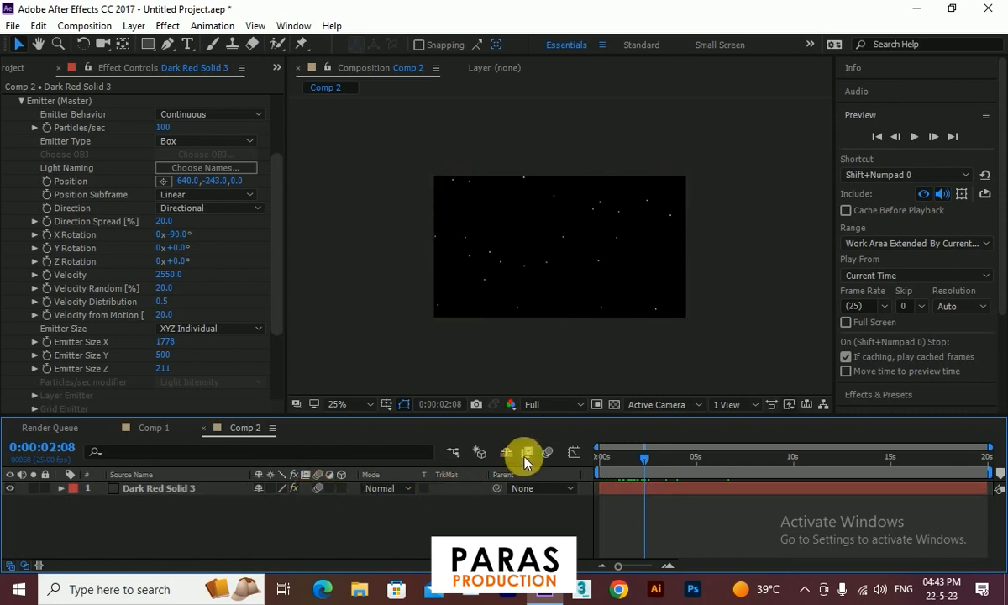
pyautogui.moveTo(644, 463)
pyautogui.mouseDown()
pyautogui.moveTo(602, 465)
pyautogui.moveTo(644, 469)
pyautogui.mouseUp()
pyautogui.press('.')
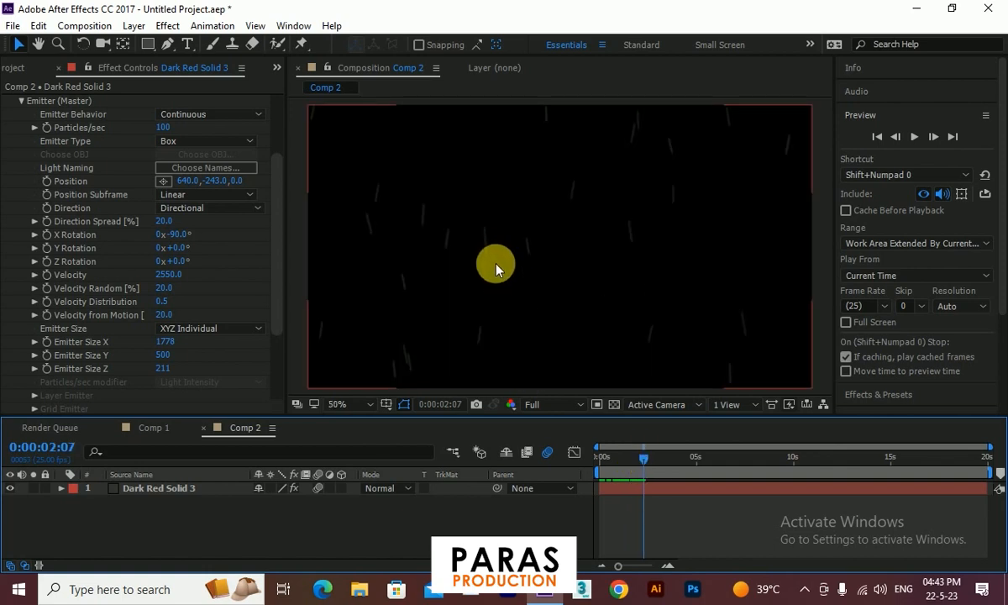
pyautogui.press(',')
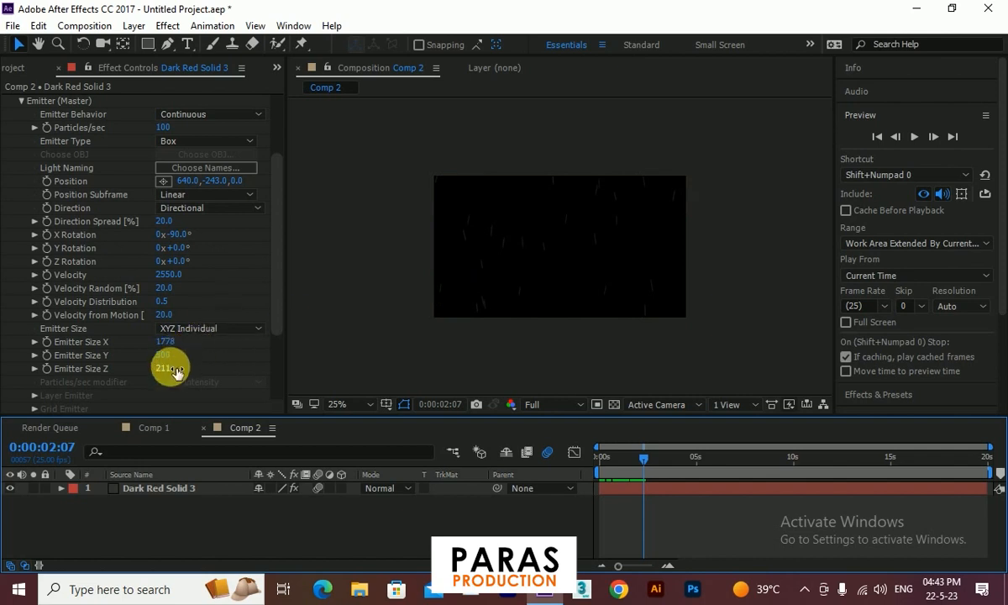
# Set the emitter's Direction Spread to 0 and scrub the timeline to check the falling streaks
pyautogui.click(164, 223)
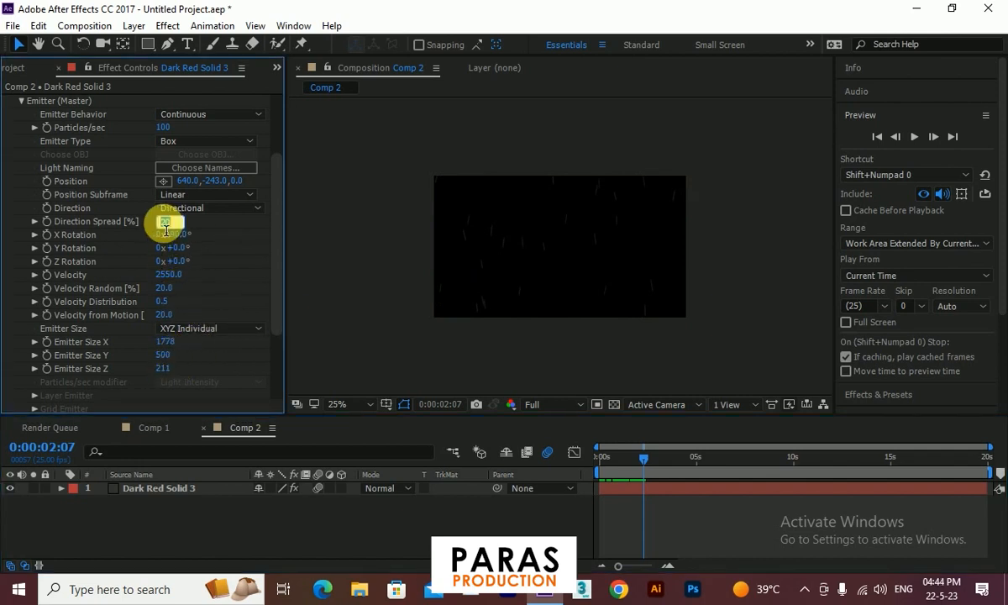
pyautogui.write('0')
pyautogui.press('Return')
pyautogui.moveTo(644, 459); pyautogui.dragTo(626, 476)
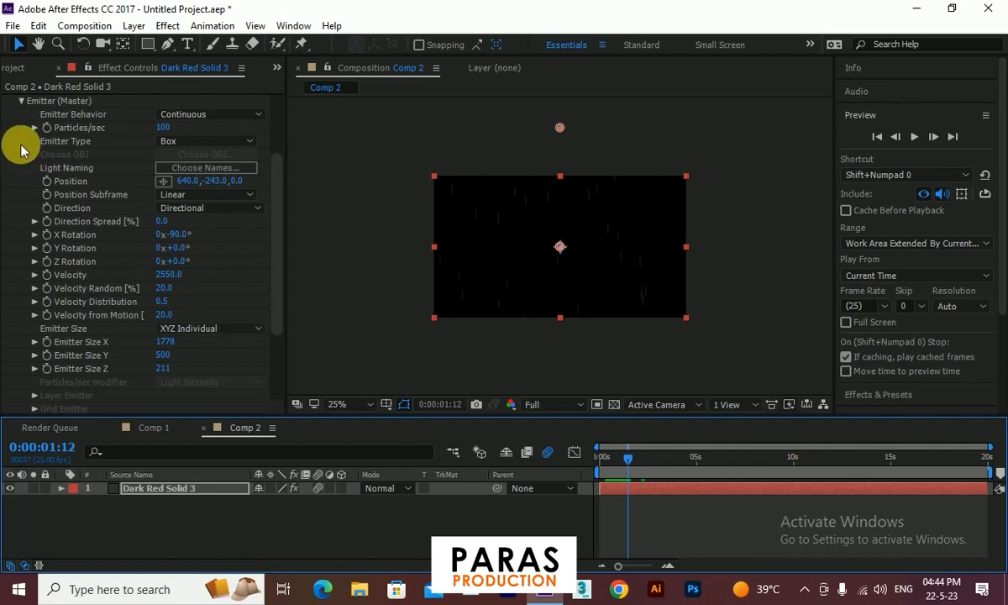
# Increase the particle Size to 10 and scrub the timeline to check the raindrops
pyautogui.click(21, 100)
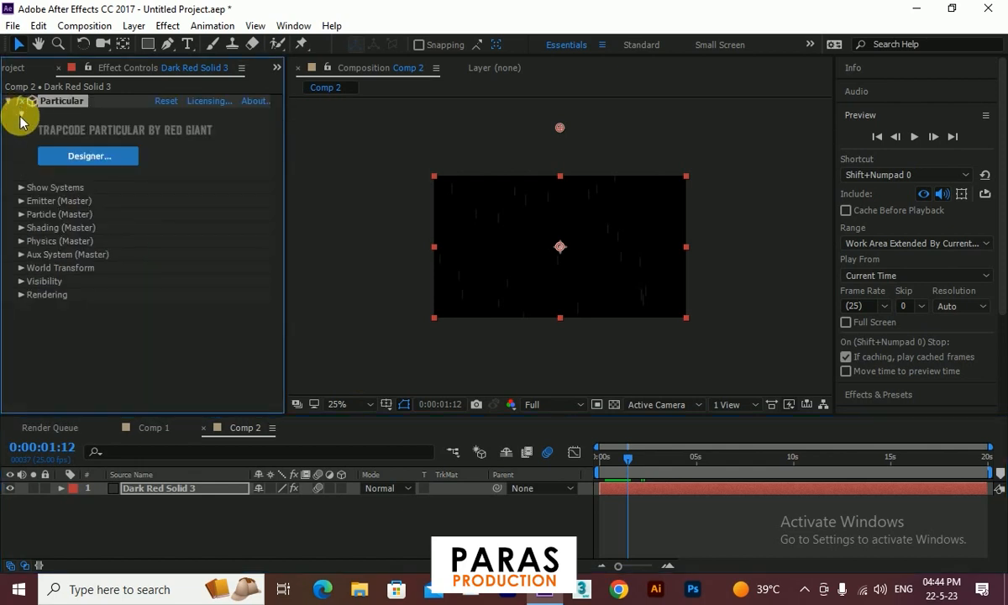
pyautogui.click(21, 214)
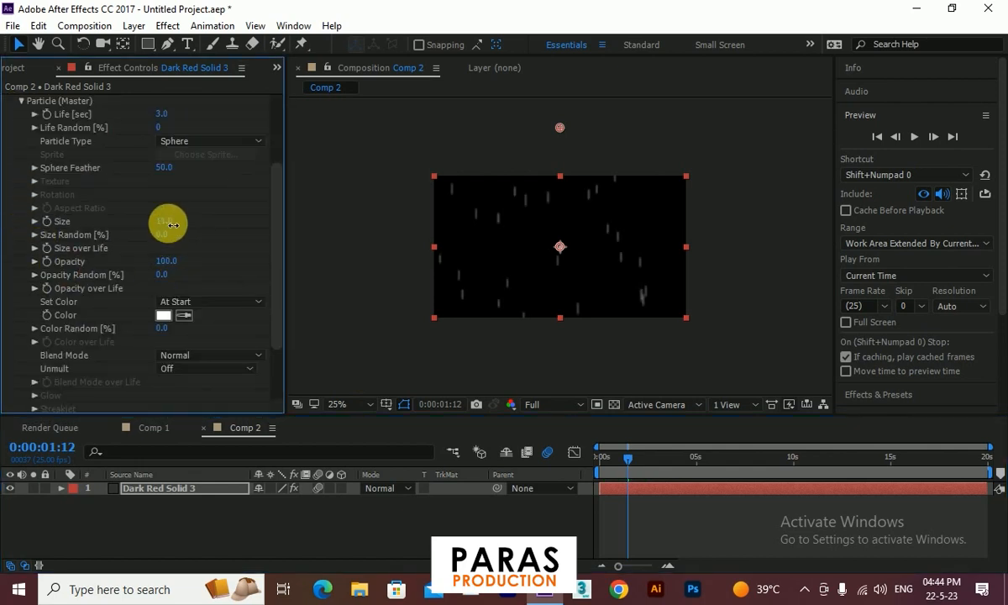
pyautogui.moveTo(174, 226); pyautogui.dragTo(176, 229)
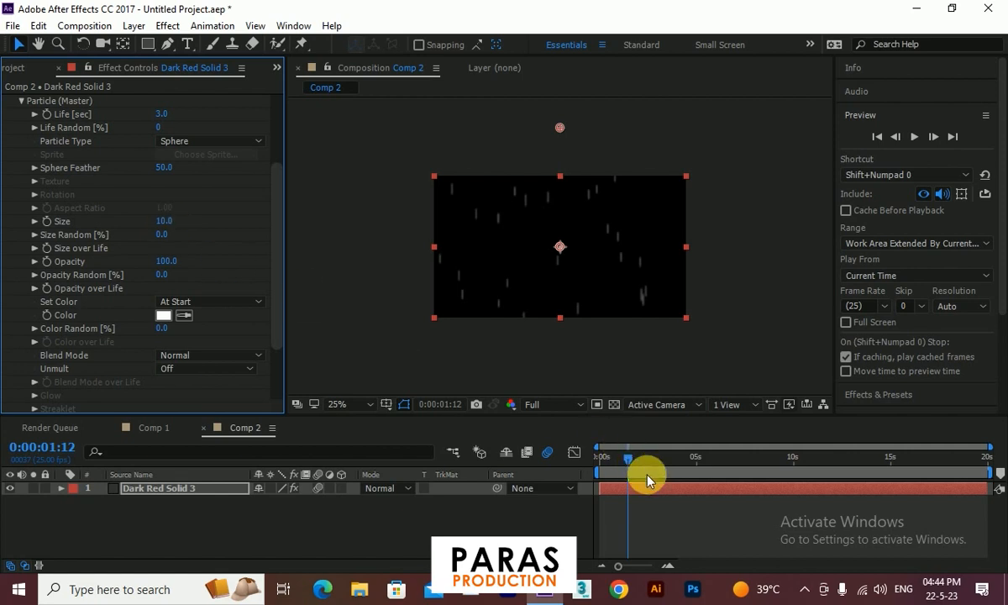
pyautogui.moveTo(612, 459); pyautogui.dragTo(665, 458)
# Set the emitter's Y Rotation to 7° to slant the rain and scrub the timeline to check the angle
pyautogui.click(22, 101)
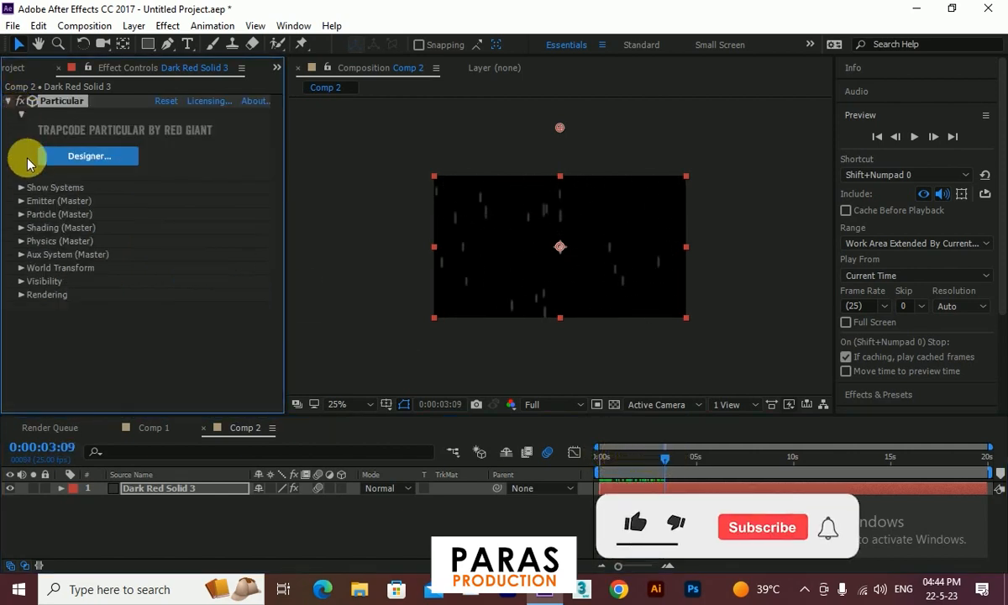
pyautogui.click(21, 200)
pyautogui.scroll(-3, 51, 257)
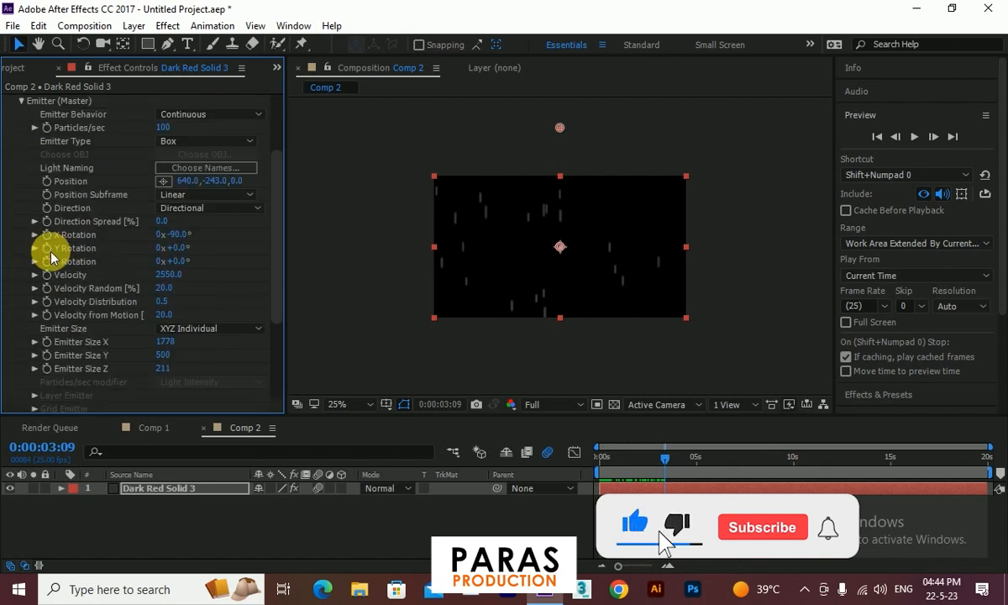
pyautogui.moveTo(178, 248)
pyautogui.mouseDown()
pyautogui.moveTo(193, 248)
pyautogui.moveTo(185, 252)
pyautogui.mouseUp()
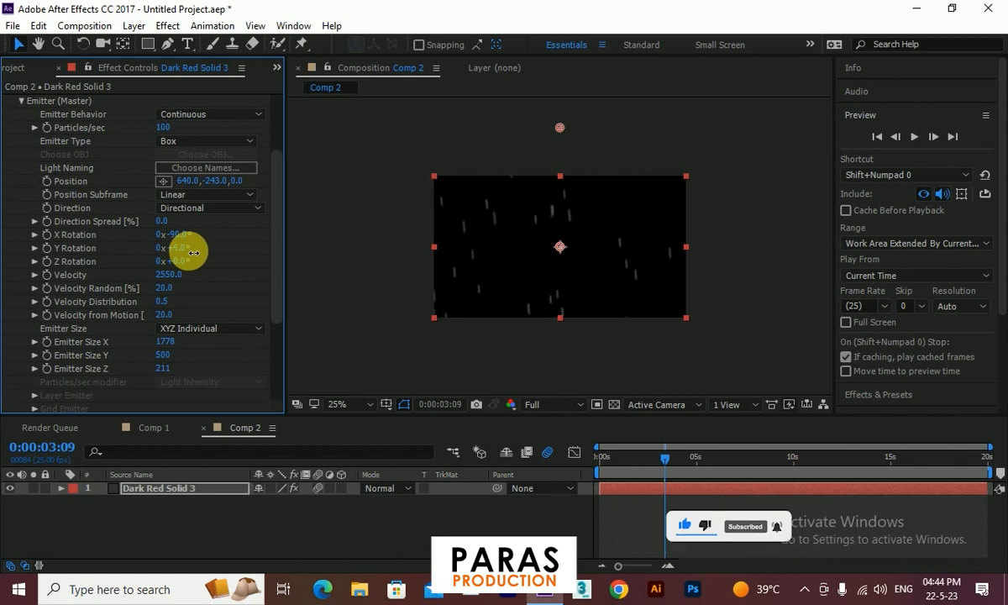
pyautogui.moveTo(628, 459)
pyautogui.mouseDown()
pyautogui.moveTo(603, 455)
pyautogui.moveTo(666, 479)
pyautogui.moveTo(736, 488)
pyautogui.moveTo(624, 480)
pyautogui.moveTo(576, 488)
pyautogui.moveTo(756, 493)
pyautogui.moveTo(667, 493)
pyautogui.moveTo(585, 467)
pyautogui.moveTo(610, 459)
pyautogui.moveTo(707, 478)
pyautogui.moveTo(586, 466)
pyautogui.moveTo(641, 466)
pyautogui.mouseUp()
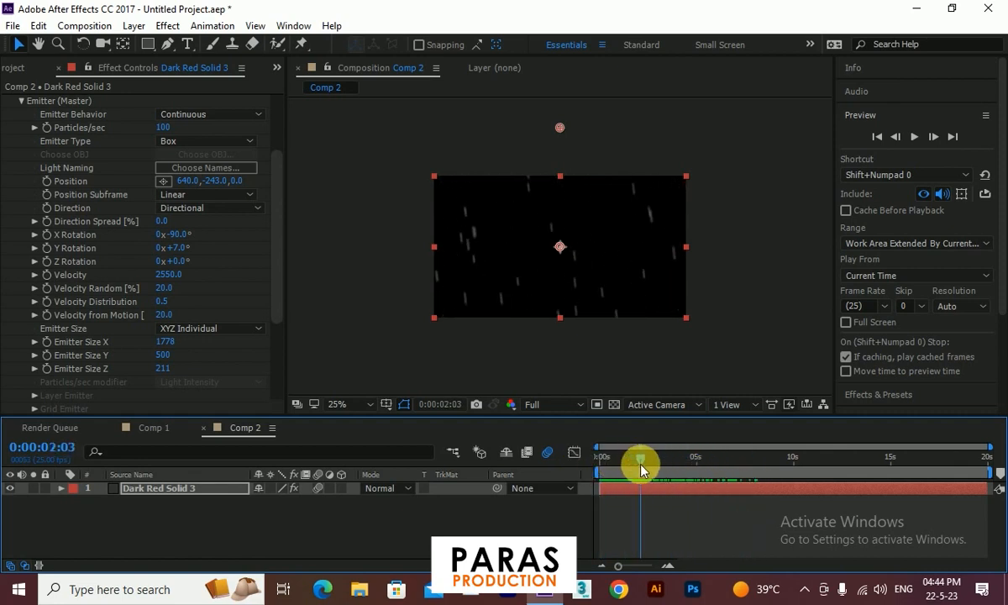
# Create a dark grey 1280 × 720 px solid and place it below the rain layer in the layer stack
pyautogui.rightClick(388, 501)
pyautogui.moveTo(504, 363)
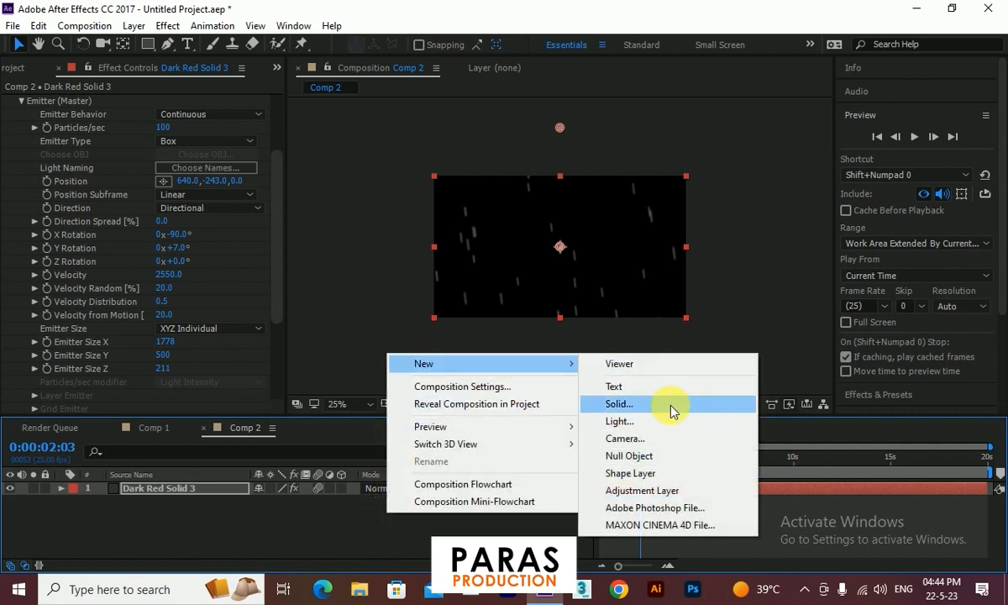
pyautogui.click(670, 405)
pyautogui.click(656, 386)
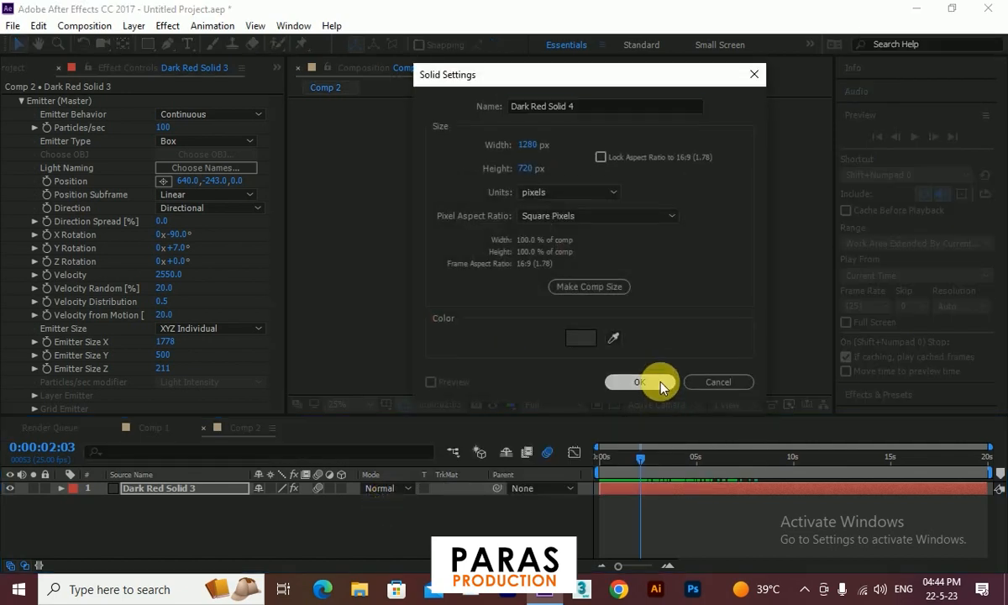
pyautogui.moveTo(187, 490); pyautogui.dragTo(180, 519)
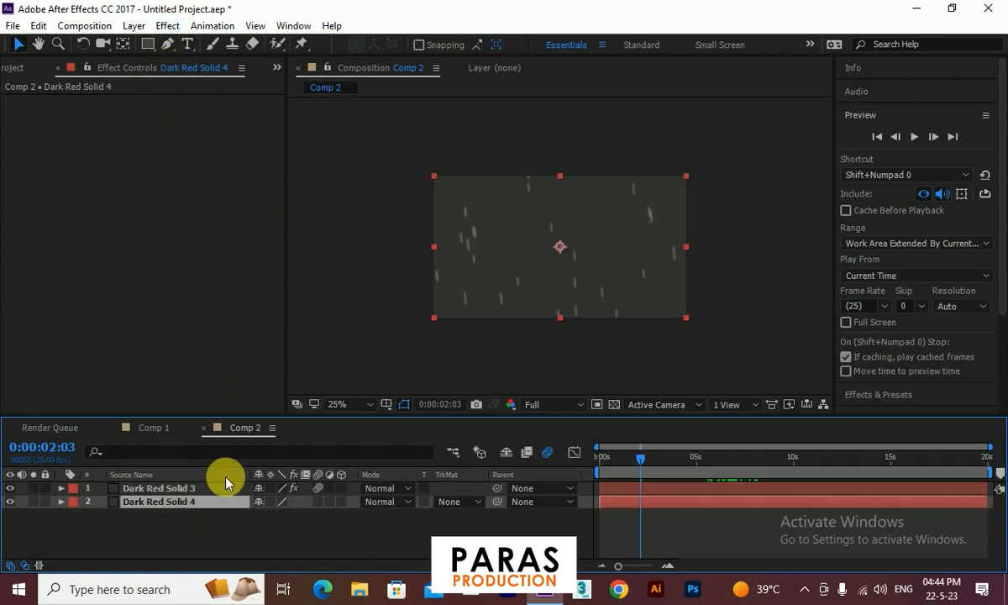
# Make the new solid a 3D layer and set its X Rotation to -90° so it lies flat as a floor
pyautogui.click(341, 502)
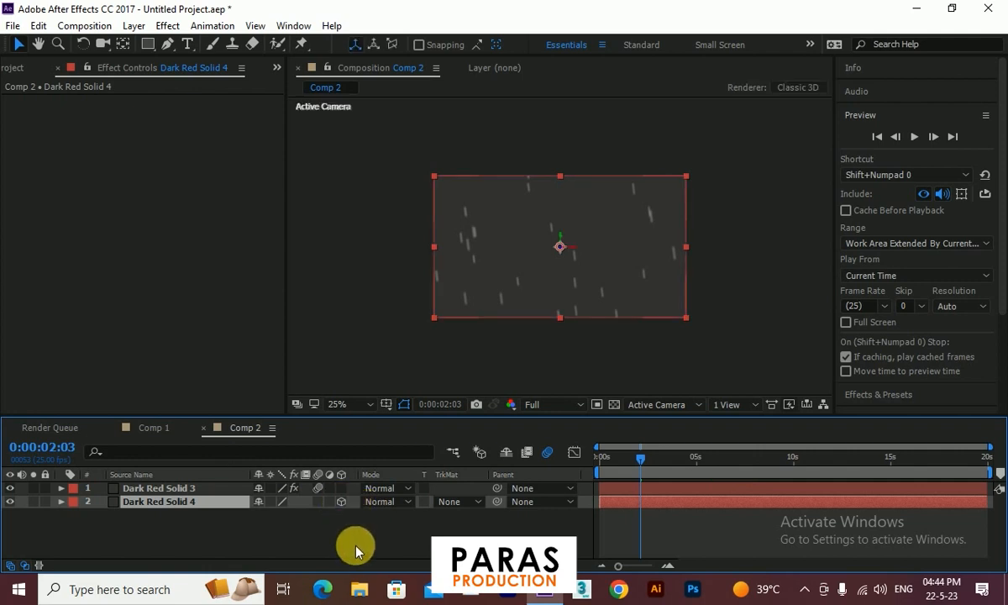
pyautogui.press('r')
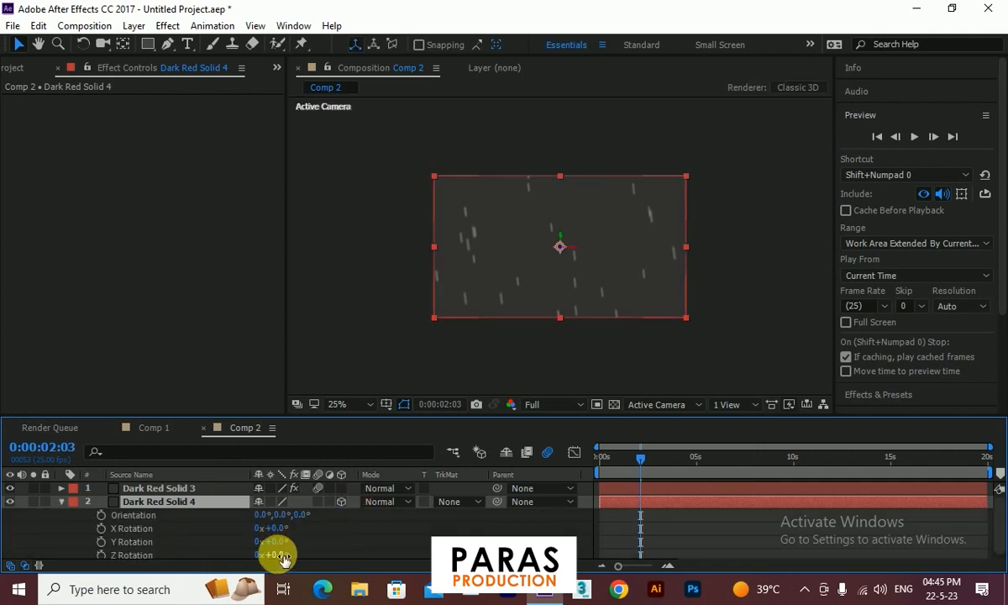
pyautogui.moveTo(272, 531); pyautogui.dragTo(206, 531)
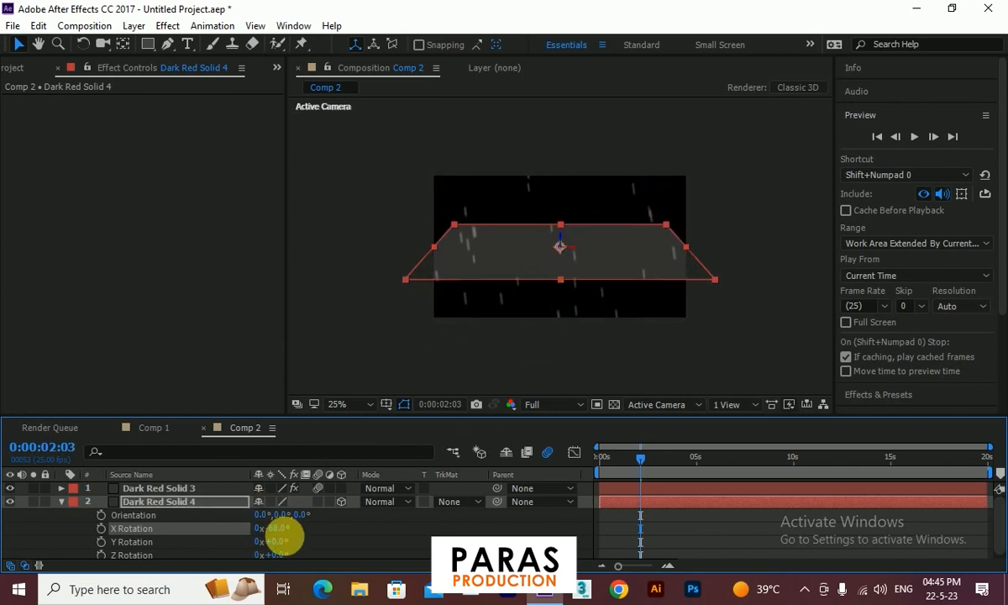
pyautogui.click(277, 530)
pyautogui.write('-90')
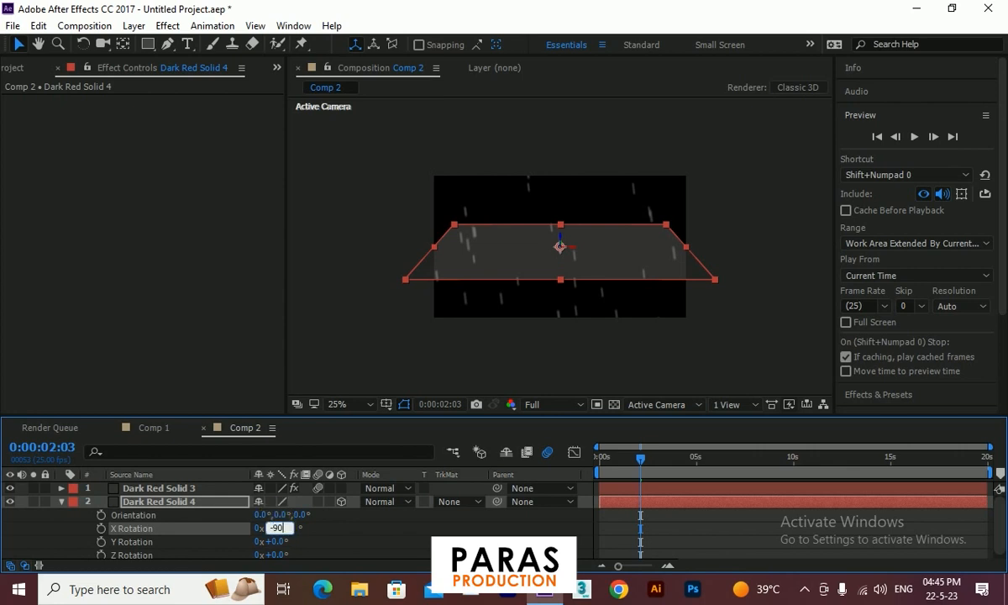
pyautogui.press('Return')
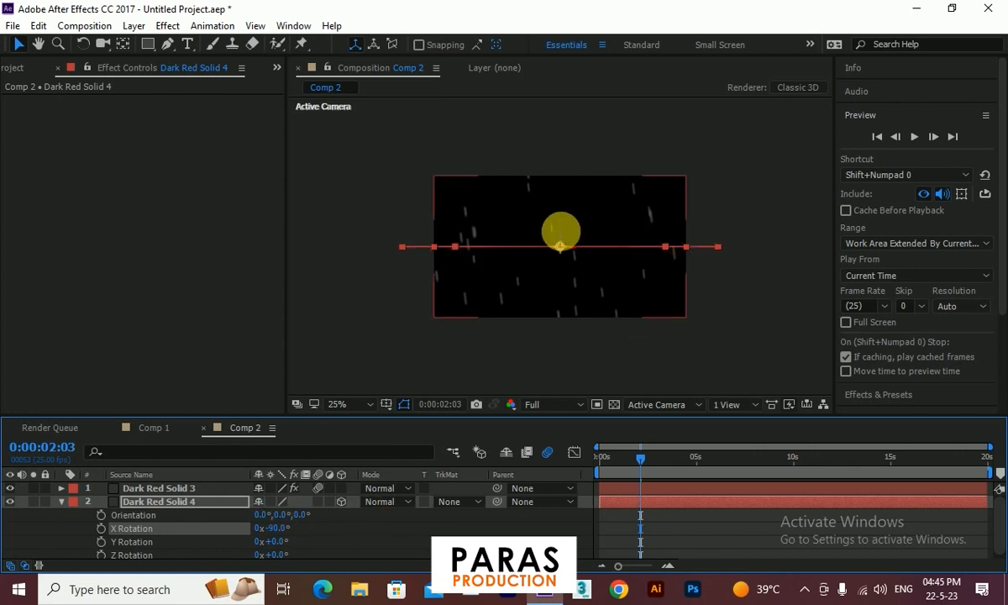
# Lower the floor solid to a Y position of about 652 and stretch it well beyond the frame's sides and front
pyautogui.moveTo(560, 234); pyautogui.dragTo(565, 294)
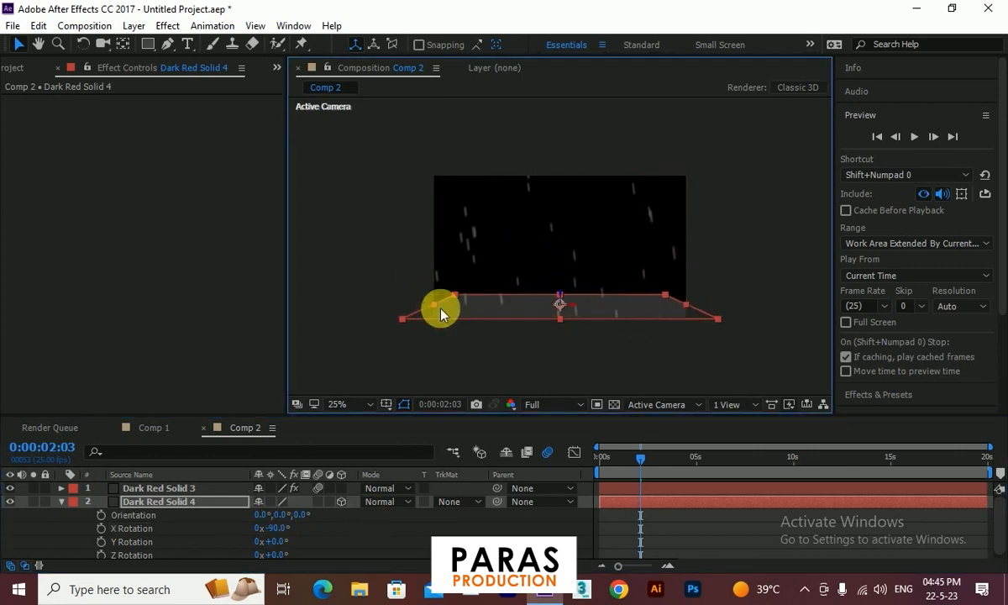
pyautogui.moveTo(434, 312); pyautogui.dragTo(372, 309)
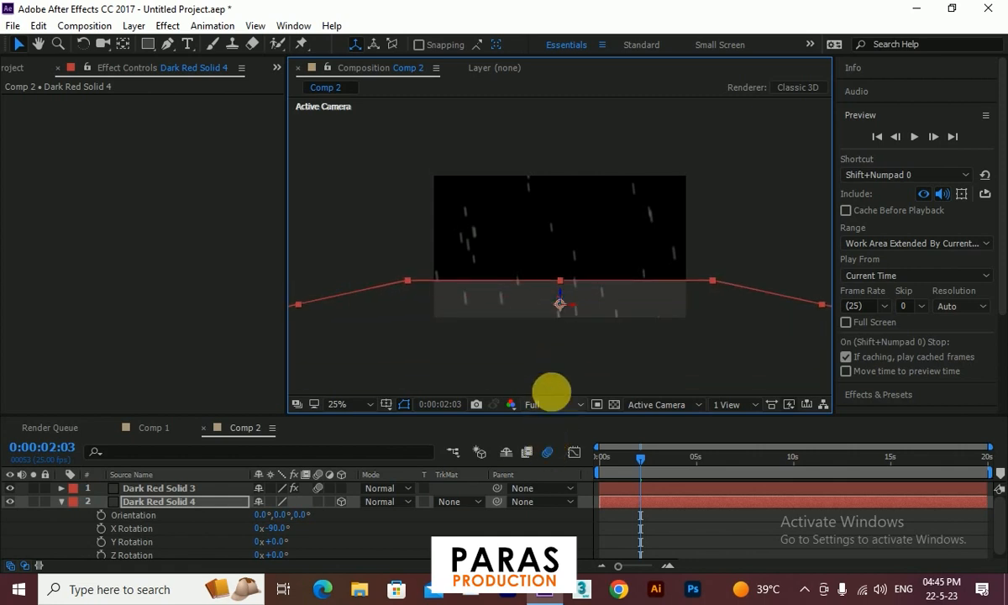
pyautogui.press(',')
pyautogui.moveTo(557, 350); pyautogui.dragTo(548, 455)
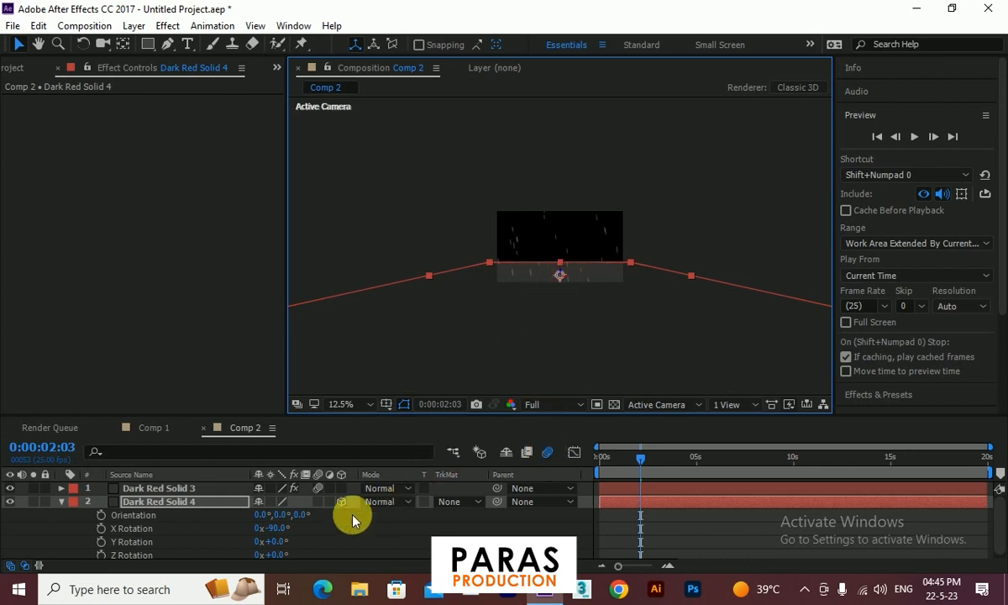
# Push the floor solid back to a Z position of 812, widen it further and deselect it
pyautogui.press('p')
pyautogui.moveTo(310, 514); pyautogui.dragTo(867, 432)
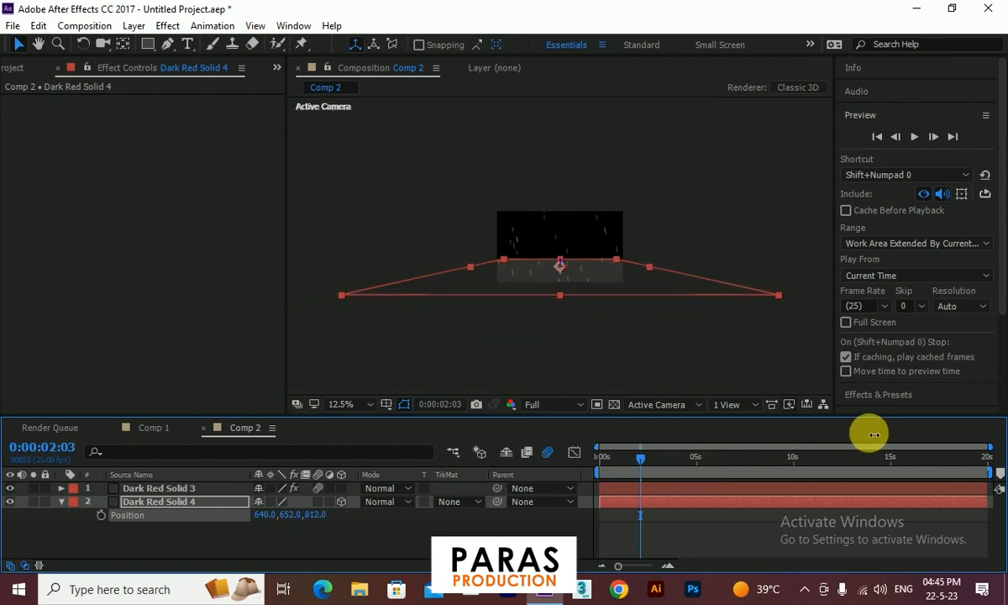
pyautogui.click(498, 259)
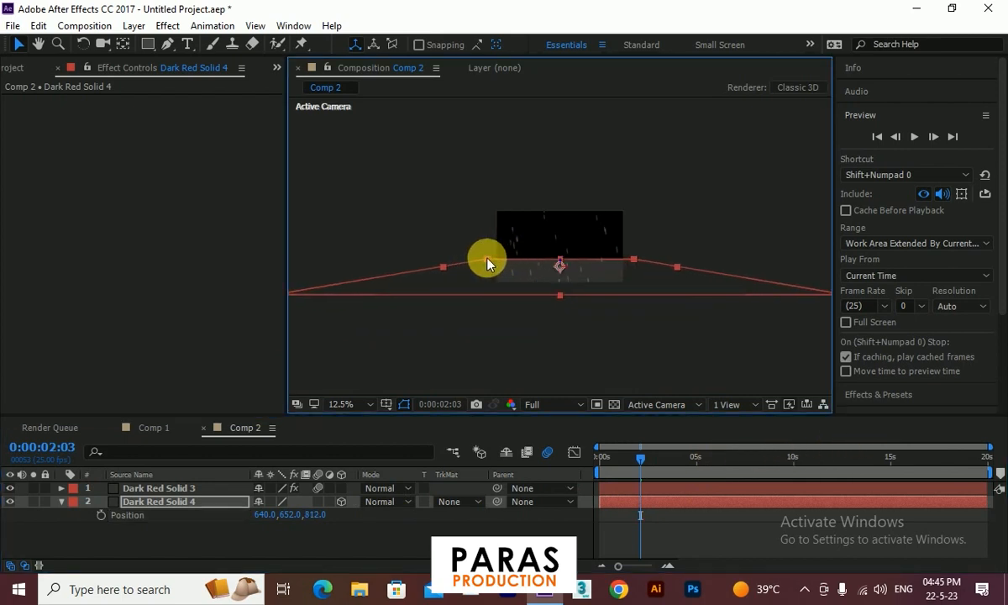
pyautogui.click(676, 225)
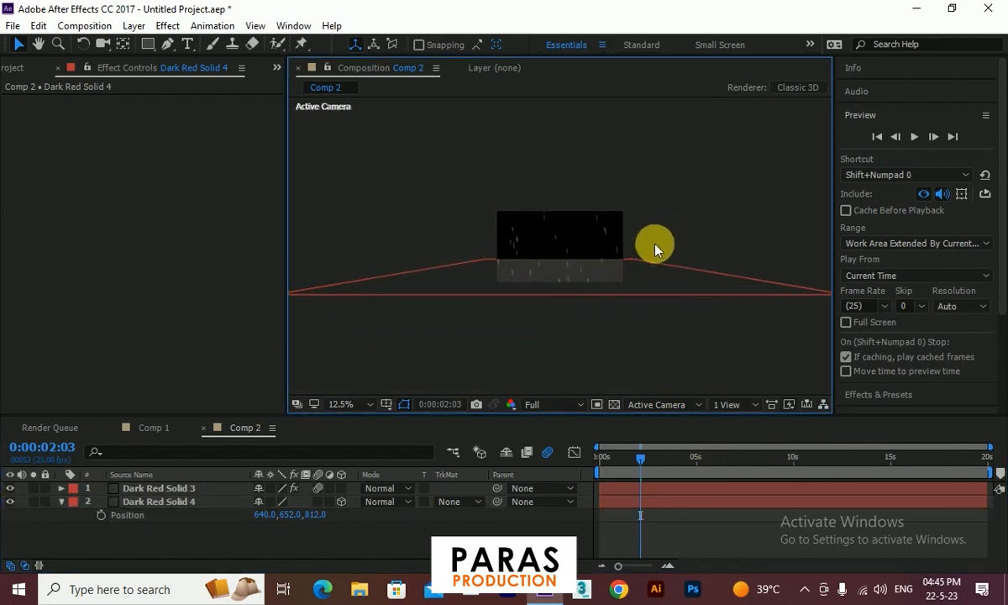
# Scrub the timeline to check the rain against the floor, then return to the first frame
pyautogui.press('.')
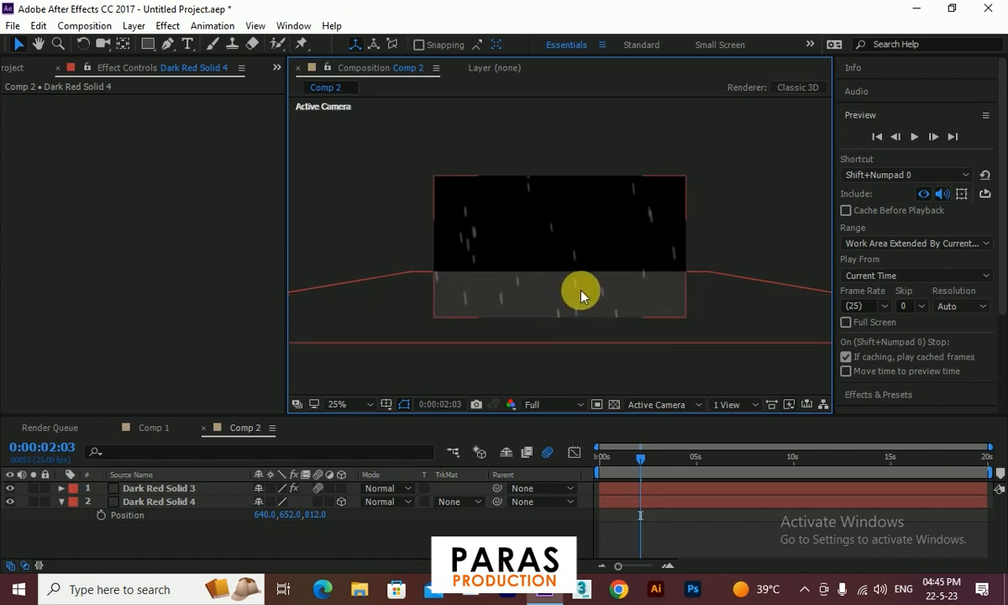
pyautogui.moveTo(649, 465)
pyautogui.mouseDown()
pyautogui.moveTo(601, 462)
pyautogui.moveTo(666, 473)
pyautogui.moveTo(590, 461)
pyautogui.moveTo(656, 471)
pyautogui.moveTo(574, 470)
pyautogui.moveTo(629, 468)
pyautogui.mouseUp()
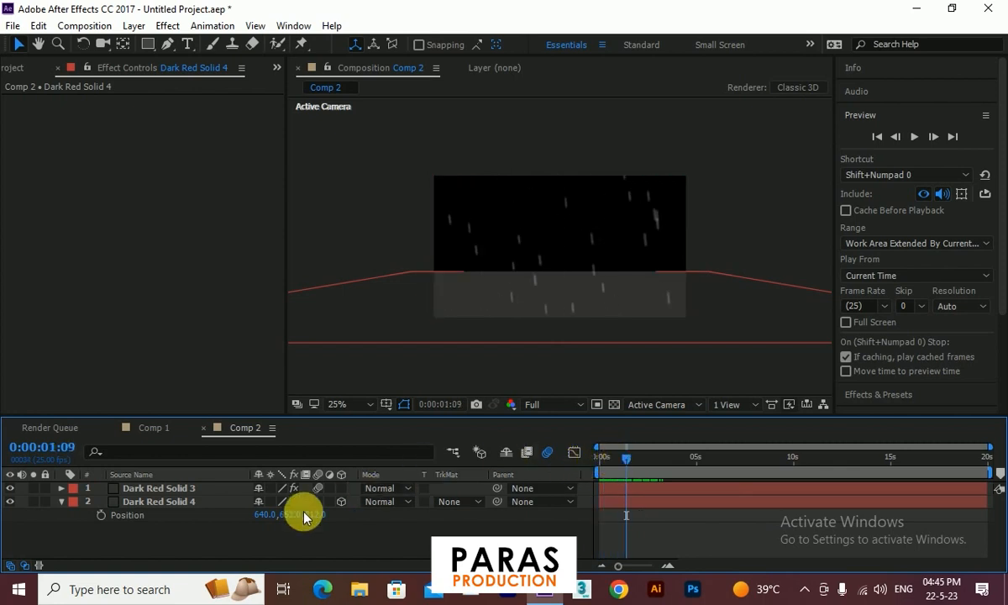
pyautogui.click(198, 500)
pyautogui.moveTo(637, 462); pyautogui.dragTo(582, 468)
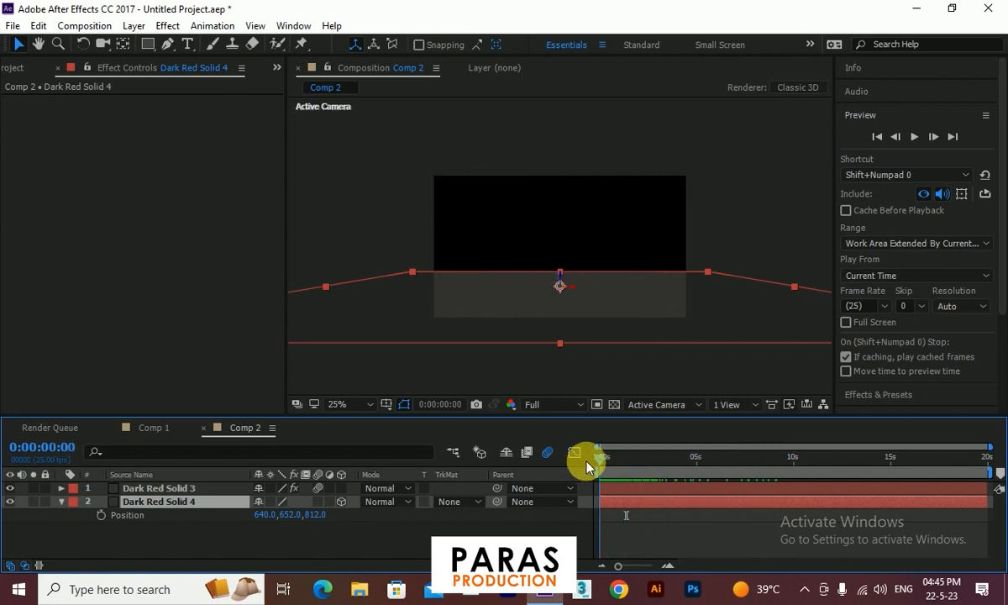
# Set the rain layer's Physics Model to Bounce with Dark Red Solid 4 as the Floor Layer, and scrub to check the collisions
pyautogui.click(193, 491)
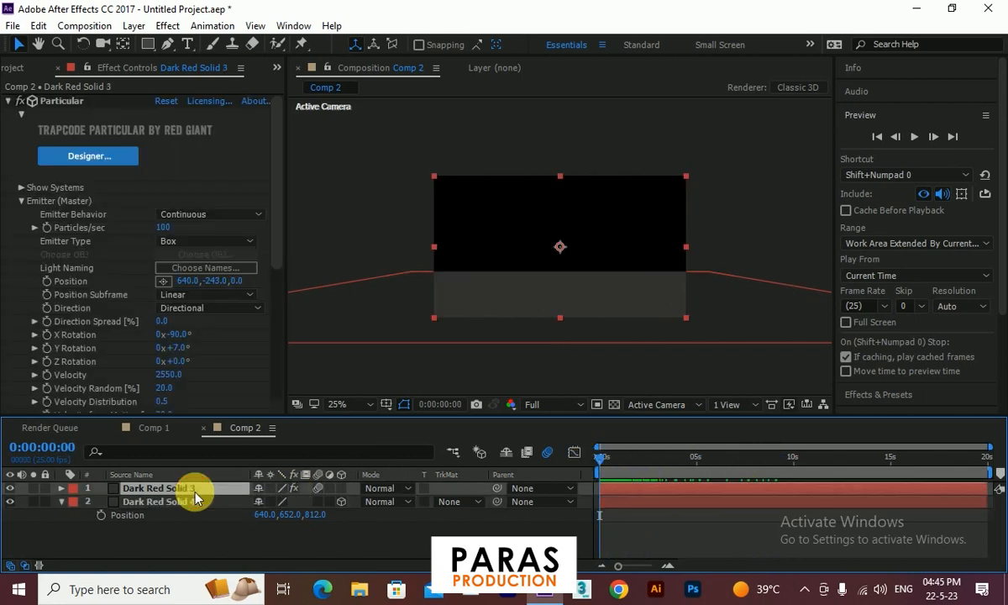
pyautogui.click(24, 202)
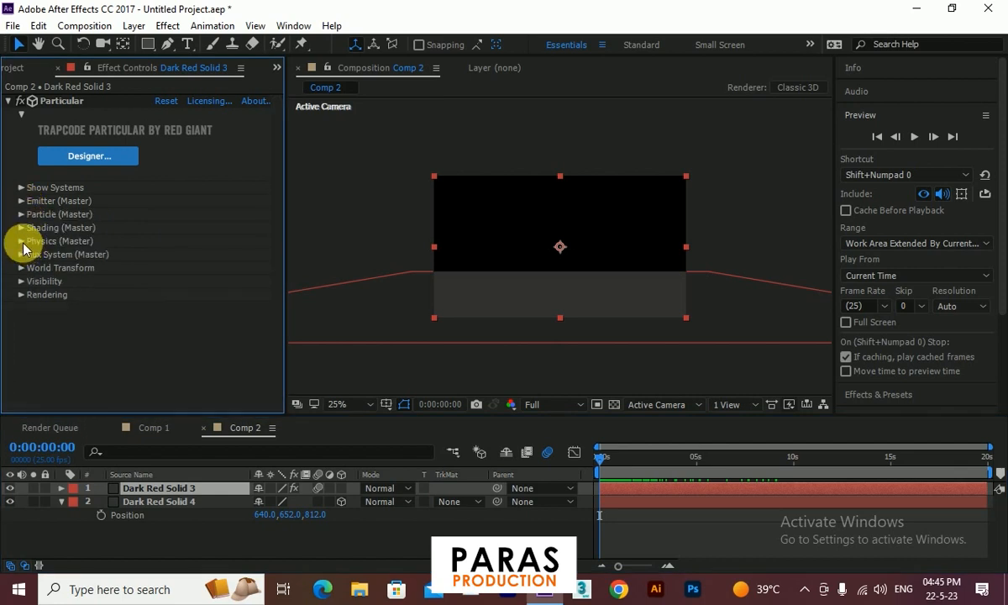
pyautogui.click(23, 242)
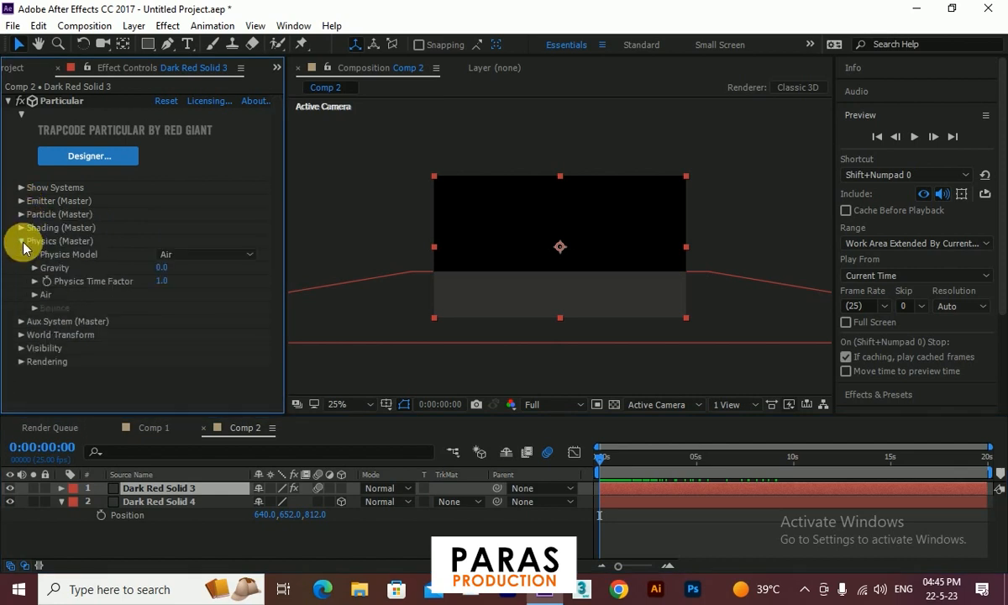
pyautogui.click(169, 258)
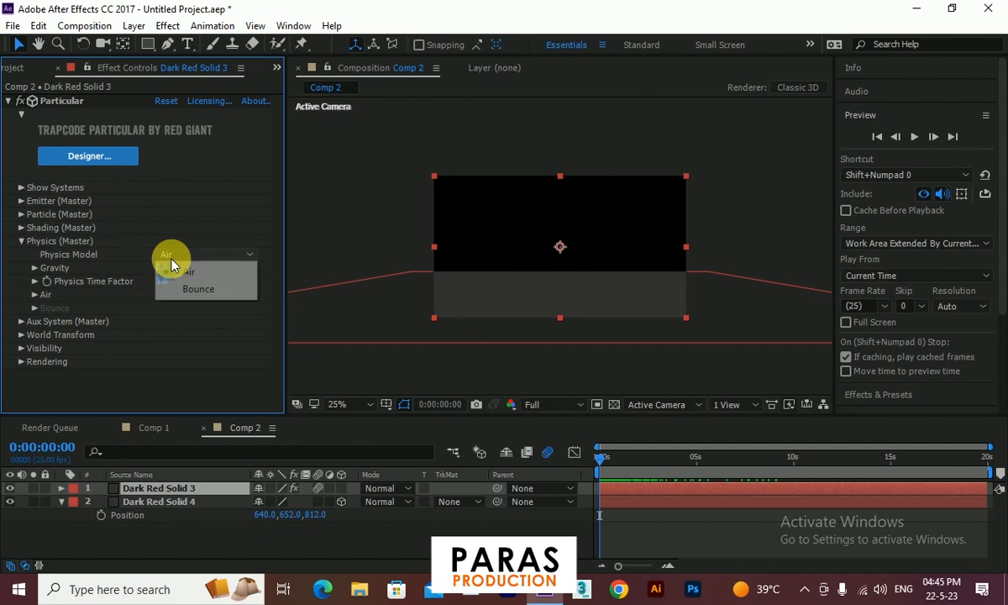
pyautogui.click(214, 290)
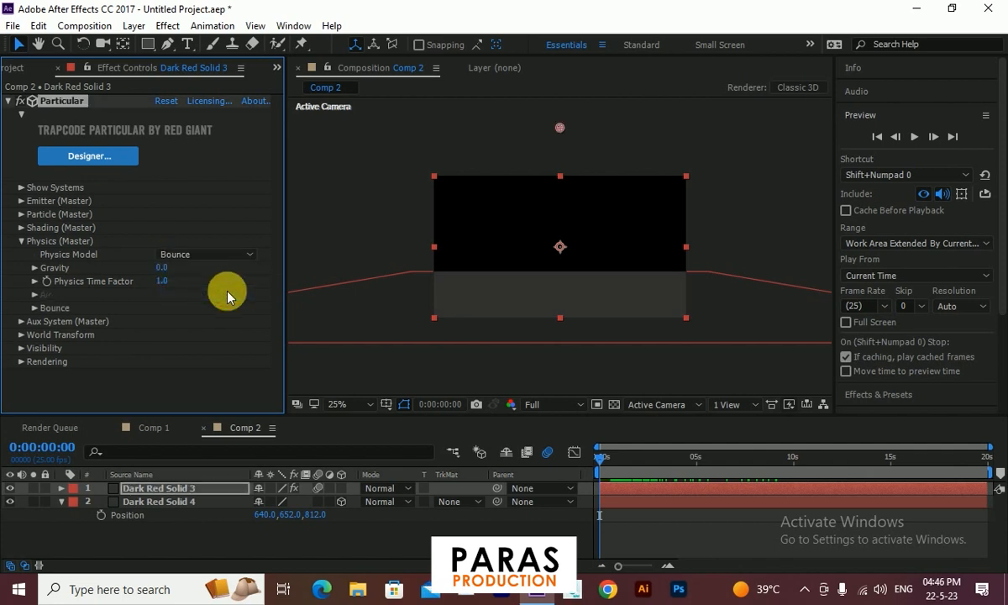
pyautogui.click(34, 307)
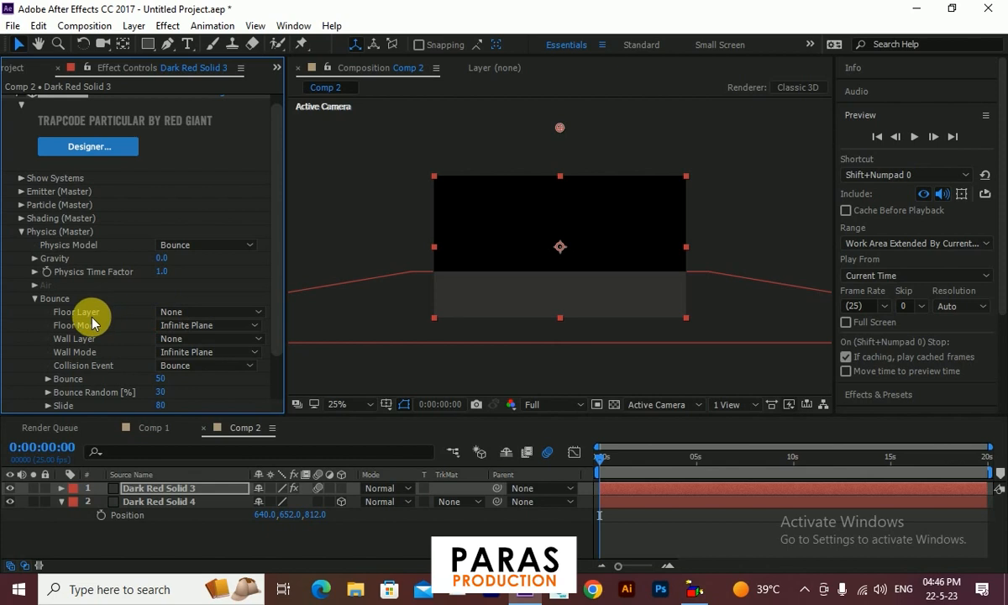
pyautogui.click(216, 316)
pyautogui.click(232, 370)
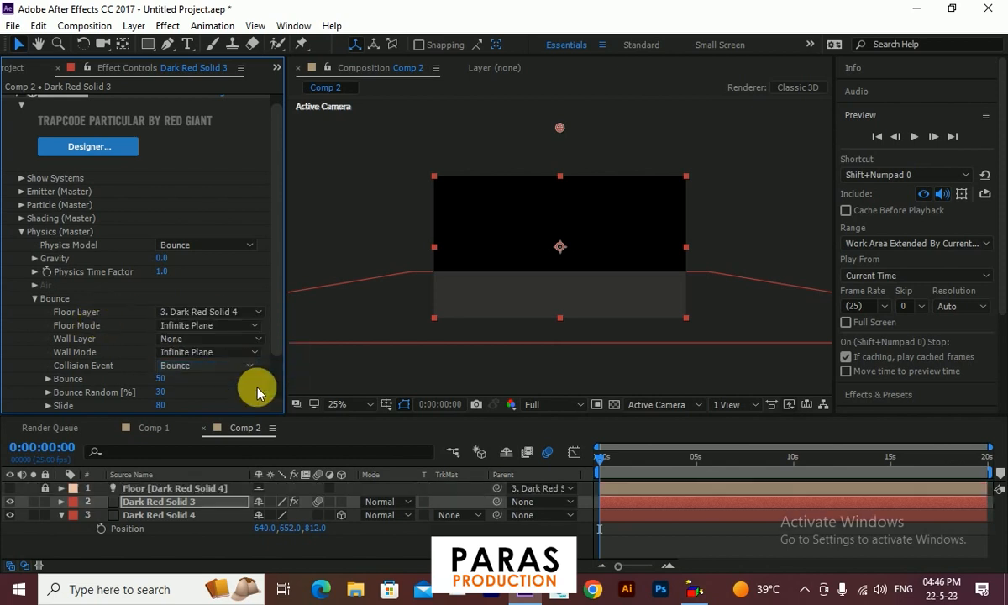
pyautogui.moveTo(605, 465); pyautogui.dragTo(666, 469)
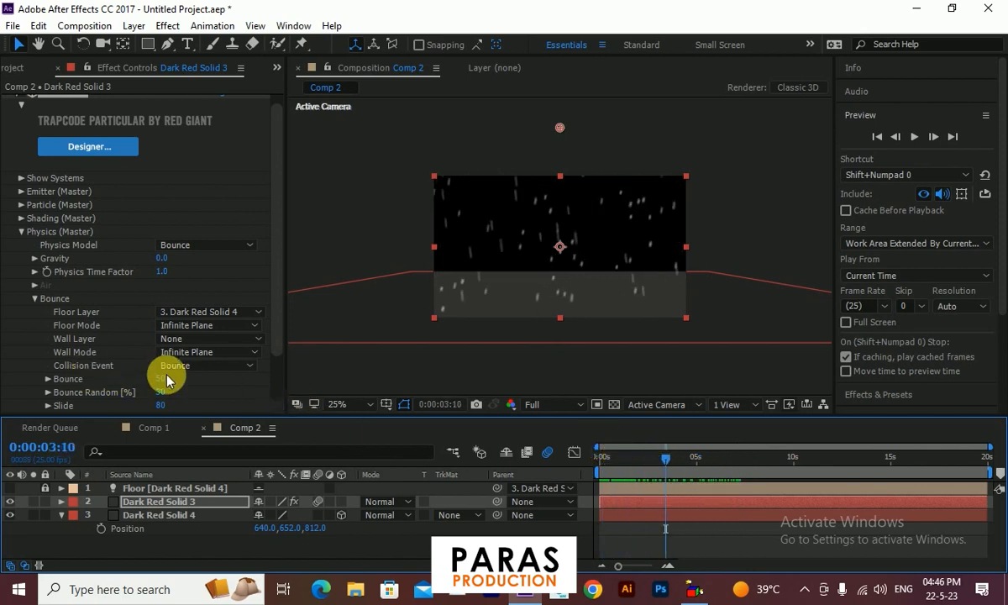
# Try Slide as the Collision Event and scrub the timeline to check how the drops behave on the floor
pyautogui.click(218, 368)
pyautogui.click(218, 400)
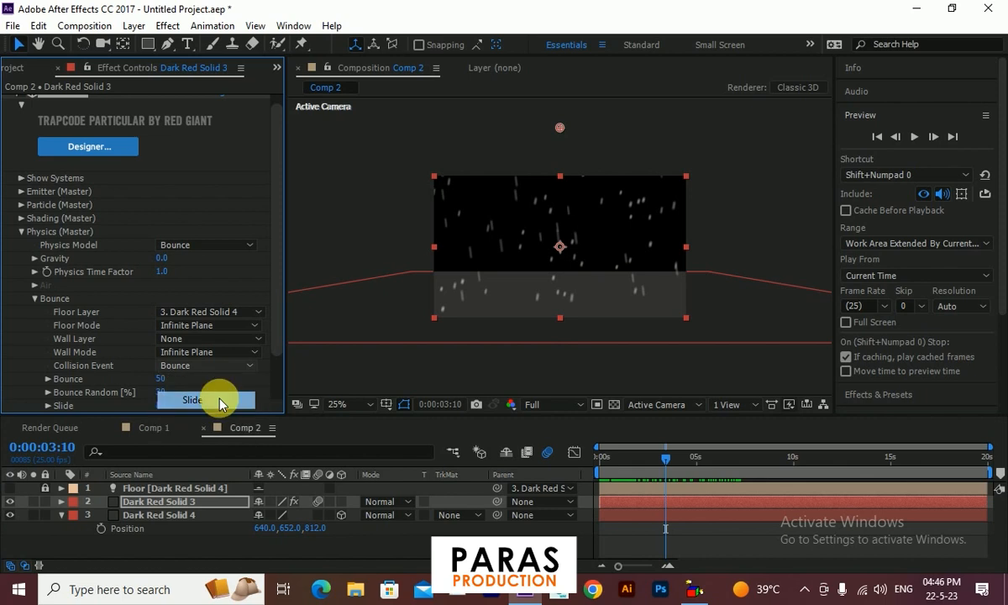
pyautogui.moveTo(668, 463); pyautogui.dragTo(723, 473)
# Set the Collision Event to Stick and scrub the timeline from the start to check the drops on the floor
pyautogui.click(191, 365)
pyautogui.click(202, 416)
pyautogui.moveTo(602, 460); pyautogui.dragTo(681, 470)
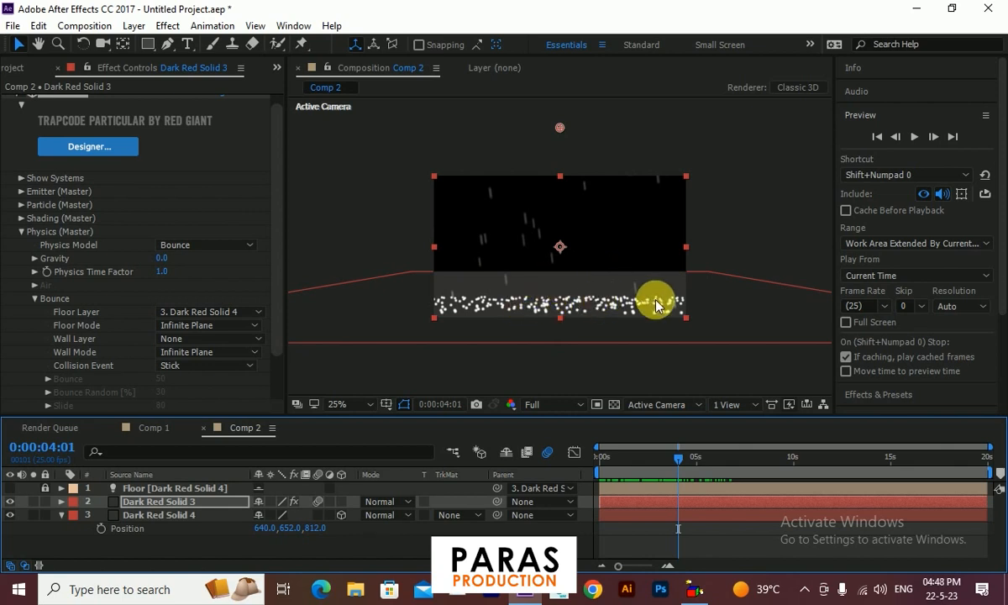
# Enlarge the rain emitter to Emitter Size X 3432 and Emitter Size Y 3999, and scrub to check the floor coverage
pyautogui.click(21, 231)
pyautogui.click(21, 202)
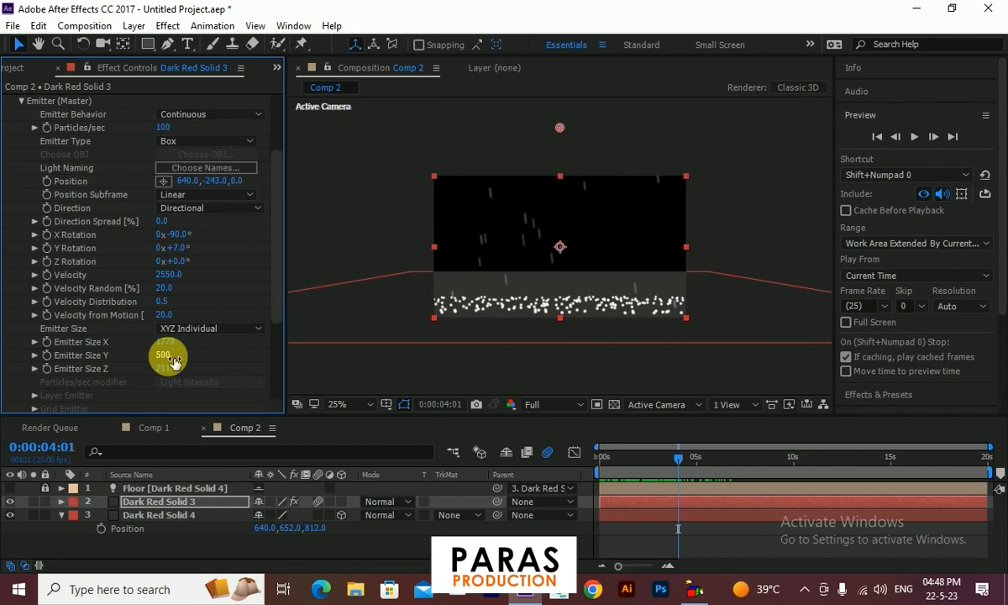
pyautogui.moveTo(172, 362); pyautogui.dragTo(646, 295)
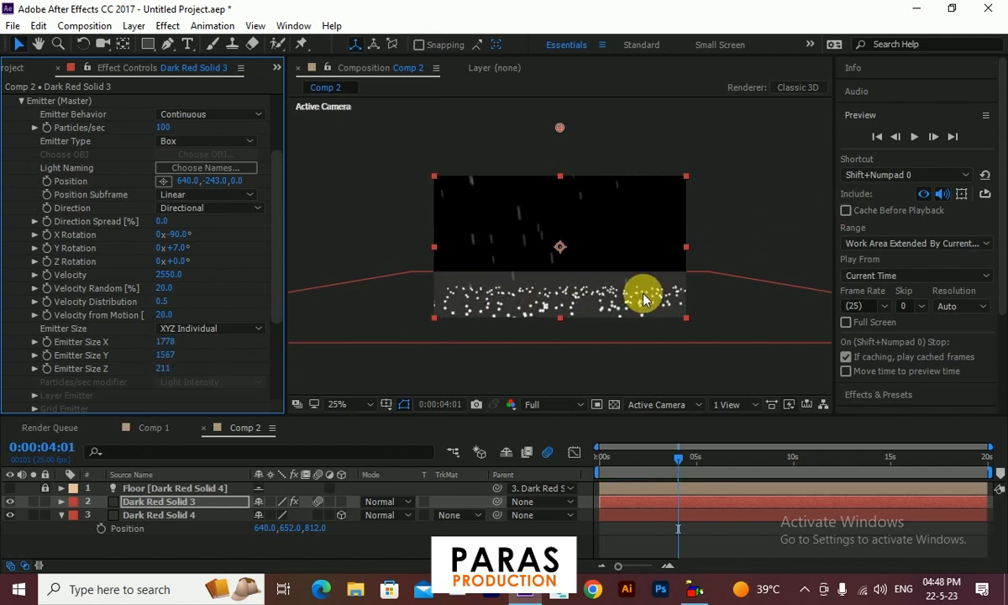
pyautogui.moveTo(152, 369); pyautogui.dragTo(273, 353)
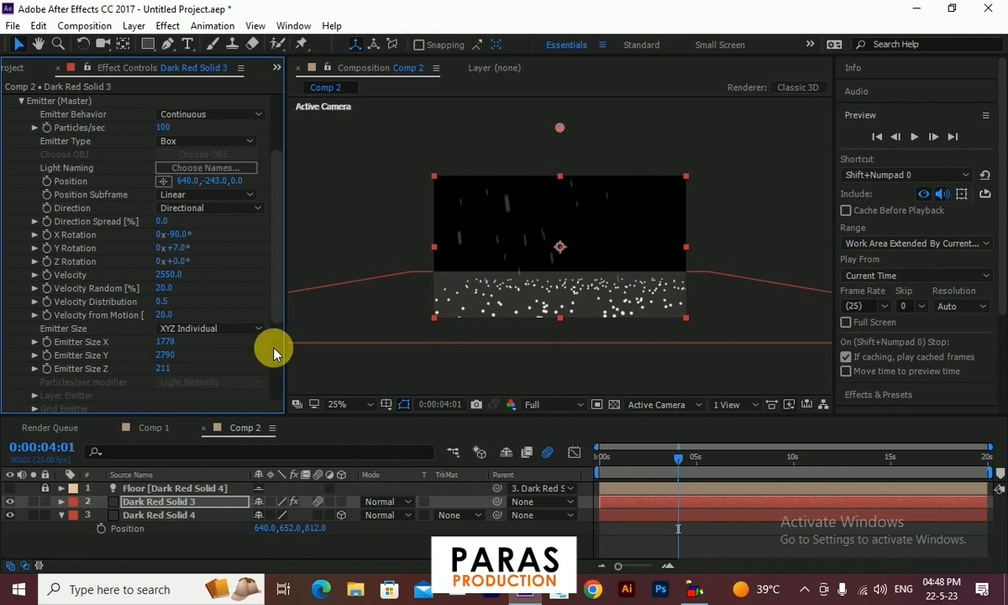
pyautogui.moveTo(168, 360); pyautogui.dragTo(396, 338)
pyautogui.moveTo(173, 349); pyautogui.dragTo(823, 336)
pyautogui.moveTo(158, 342); pyautogui.dragTo(682, 348)
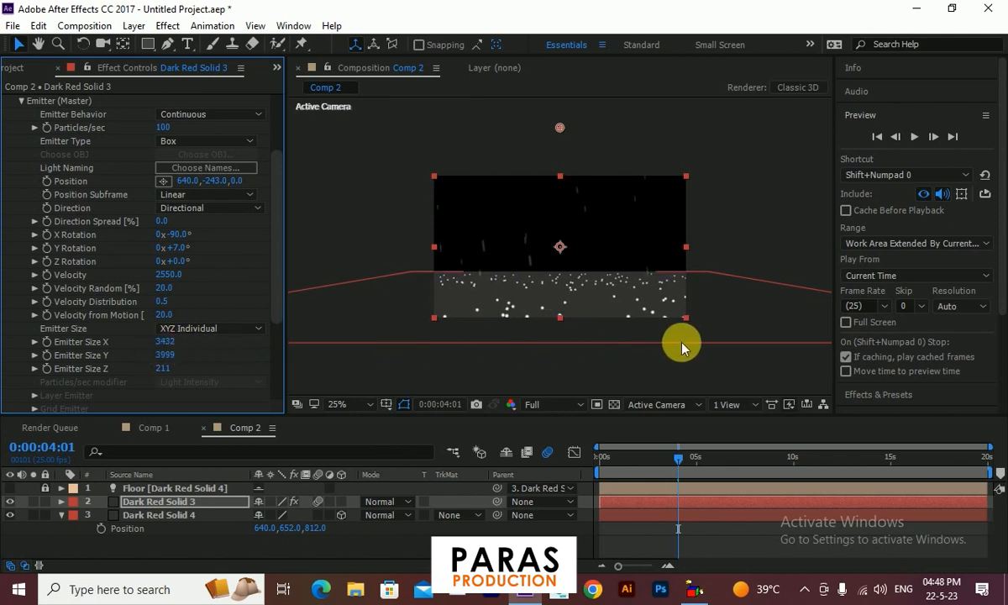
pyautogui.moveTo(676, 458); pyautogui.dragTo(715, 481)
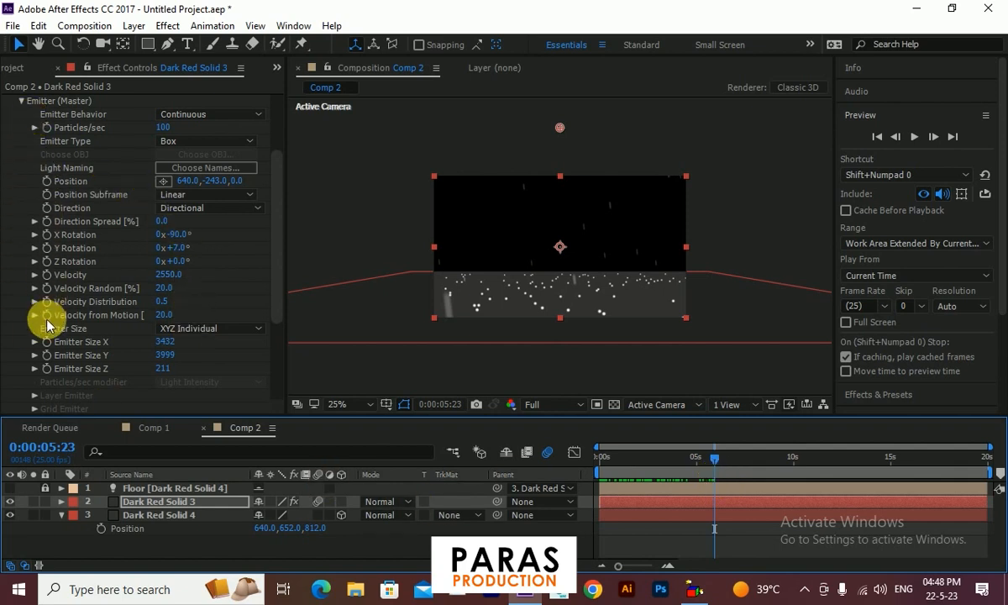
# Set the rain's Collision Event to Kill and scrub the timeline to check the drops at the floor
pyautogui.click(22, 101)
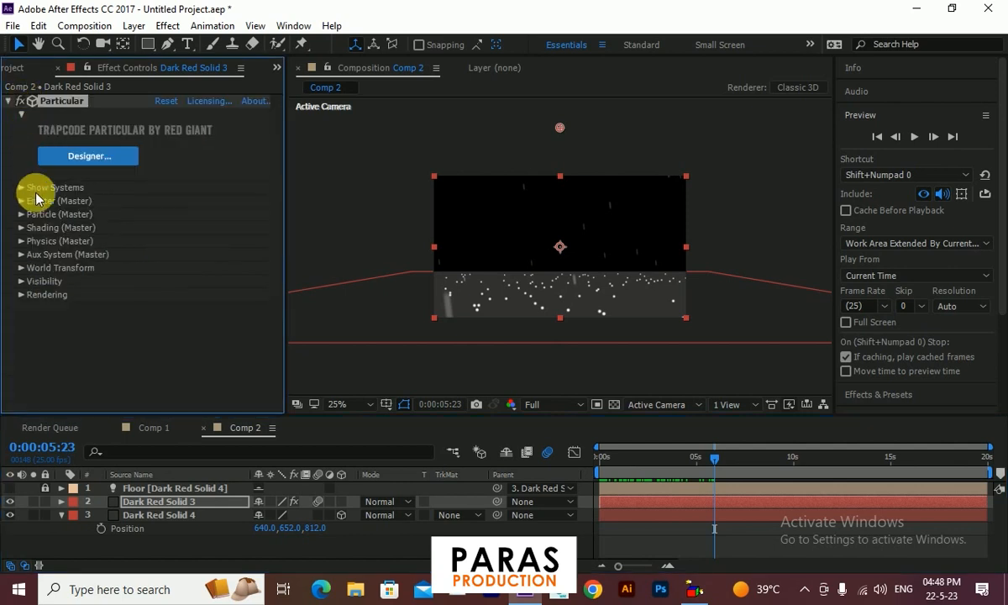
pyautogui.click(22, 243)
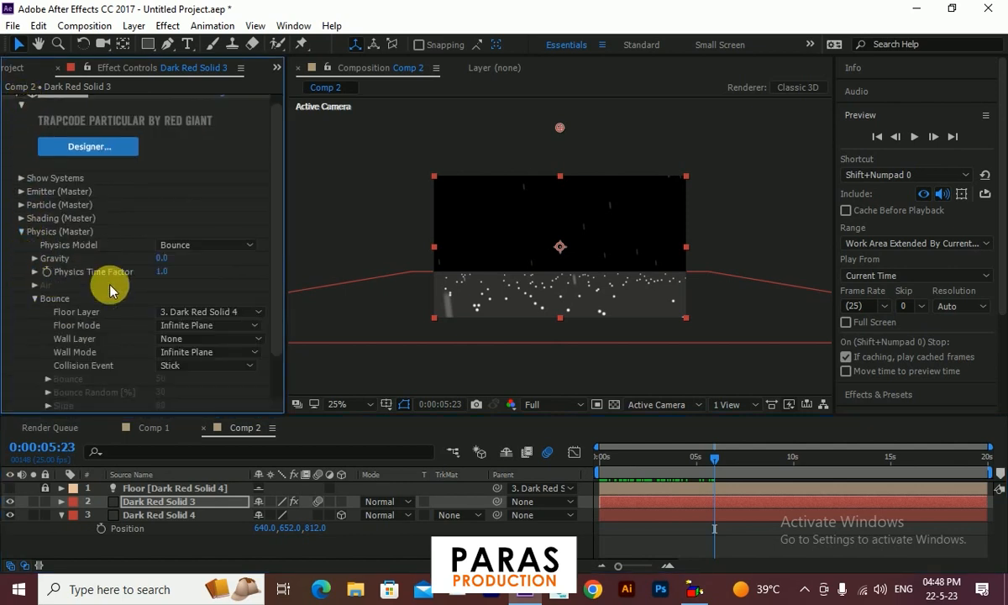
pyautogui.click(187, 364)
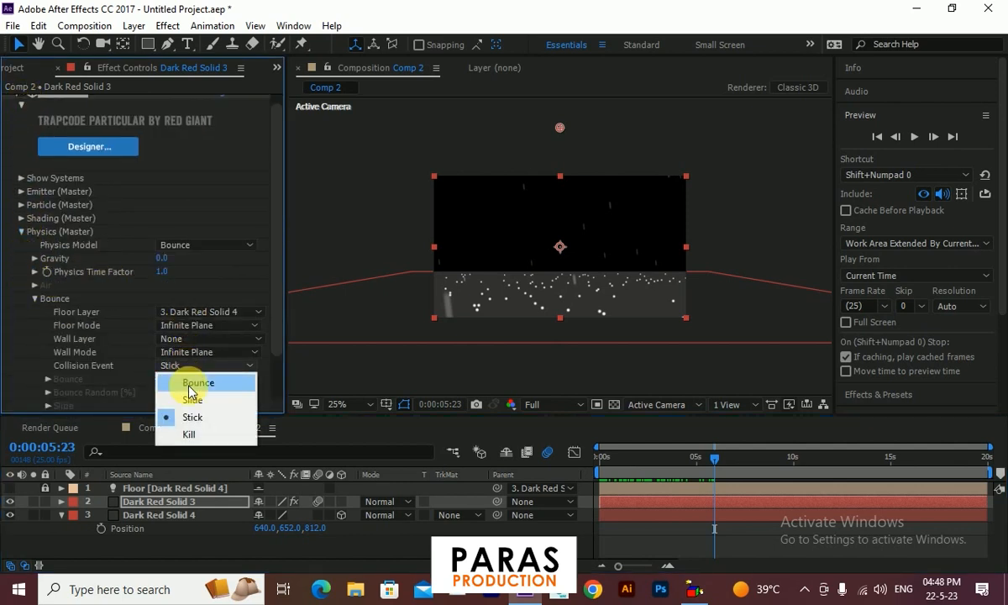
pyautogui.click(195, 436)
pyautogui.moveTo(637, 462); pyautogui.dragTo(716, 471)
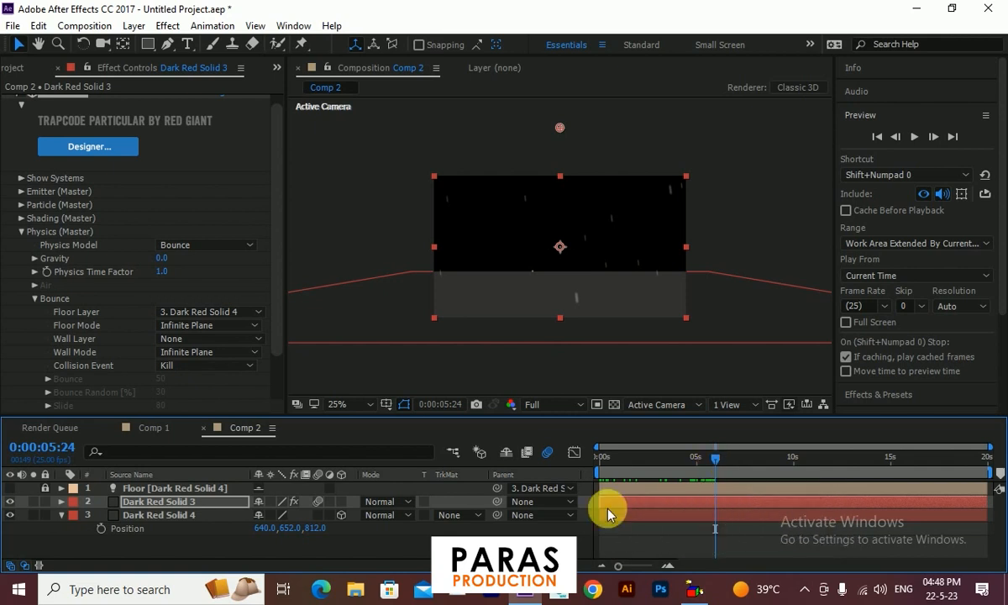
# Set the Aux System's Emit option to At Bounce Event and scrub the timeline to inspect the splashes closely
pyautogui.click(21, 231)
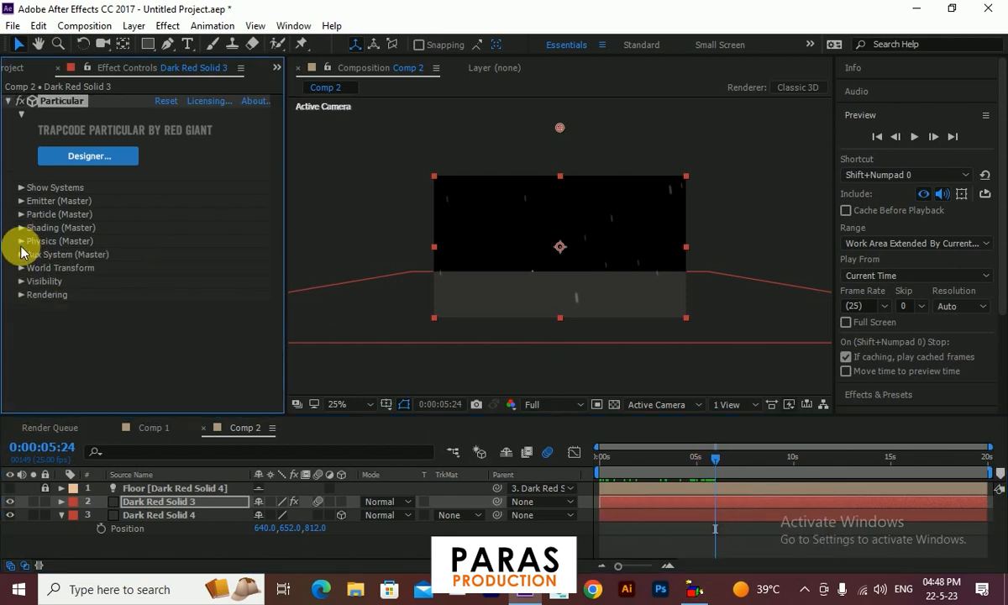
pyautogui.click(21, 254)
pyautogui.click(172, 115)
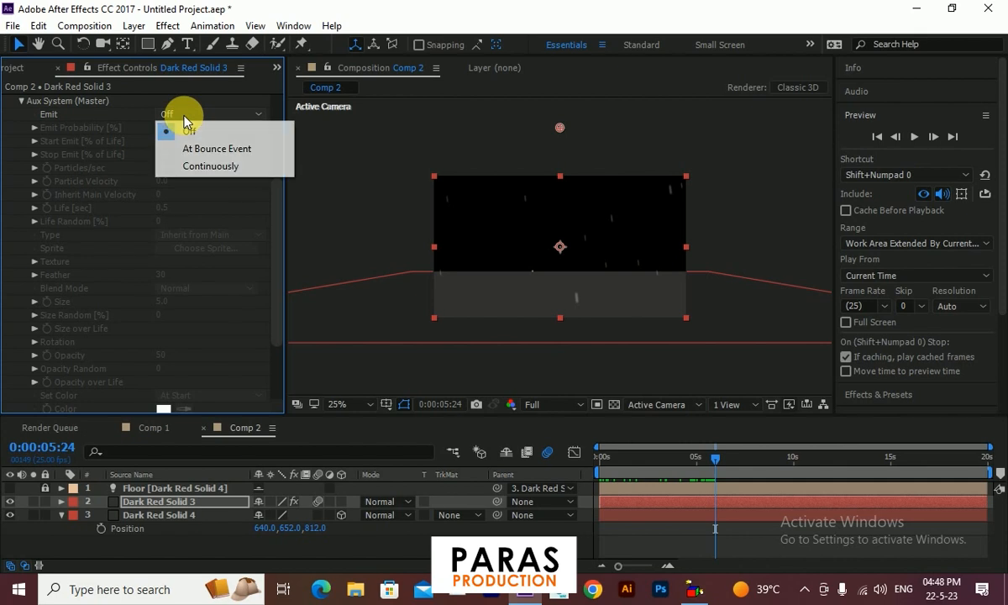
pyautogui.click(227, 149)
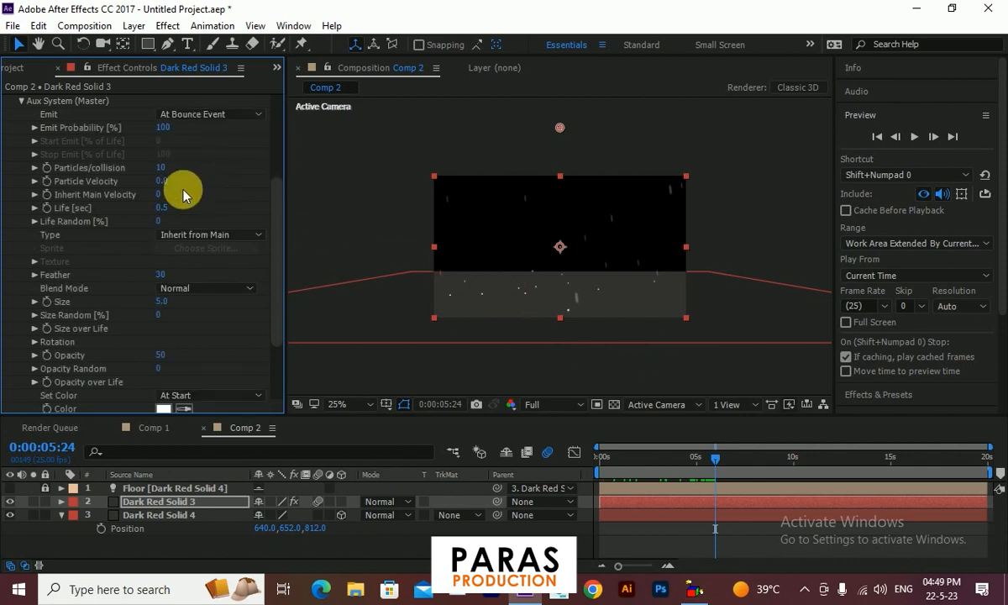
pyautogui.moveTo(744, 466); pyautogui.dragTo(690, 478)
pyautogui.scroll(1, 504, 315)
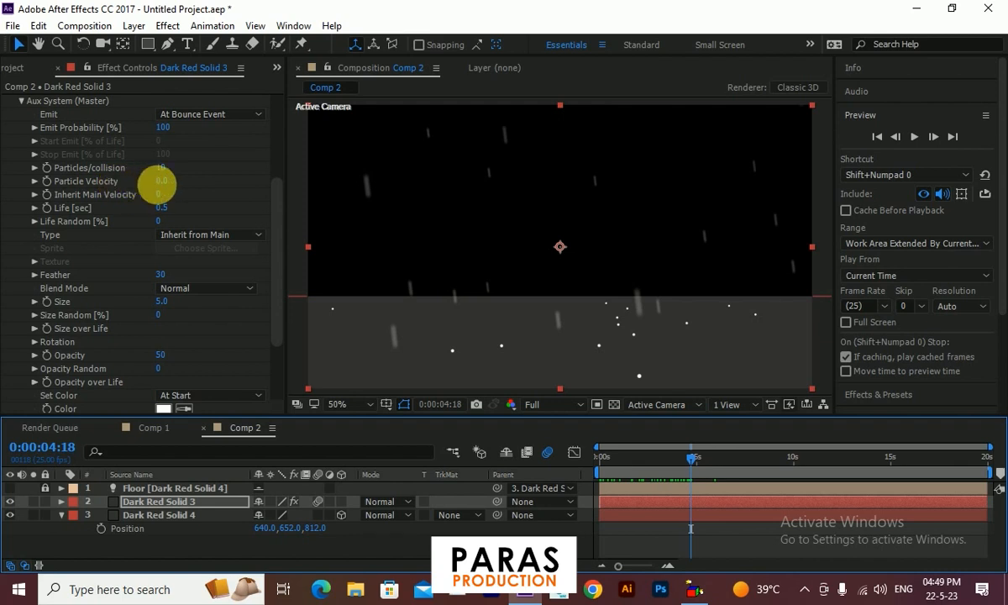
# Set the Aux System's Particle Velocity to 87 and Particles/collision to 38, and preview the splashes from the first frame
pyautogui.moveTo(161, 181); pyautogui.dragTo(231, 180)
pyautogui.moveTo(160, 168); pyautogui.dragTo(195, 174)
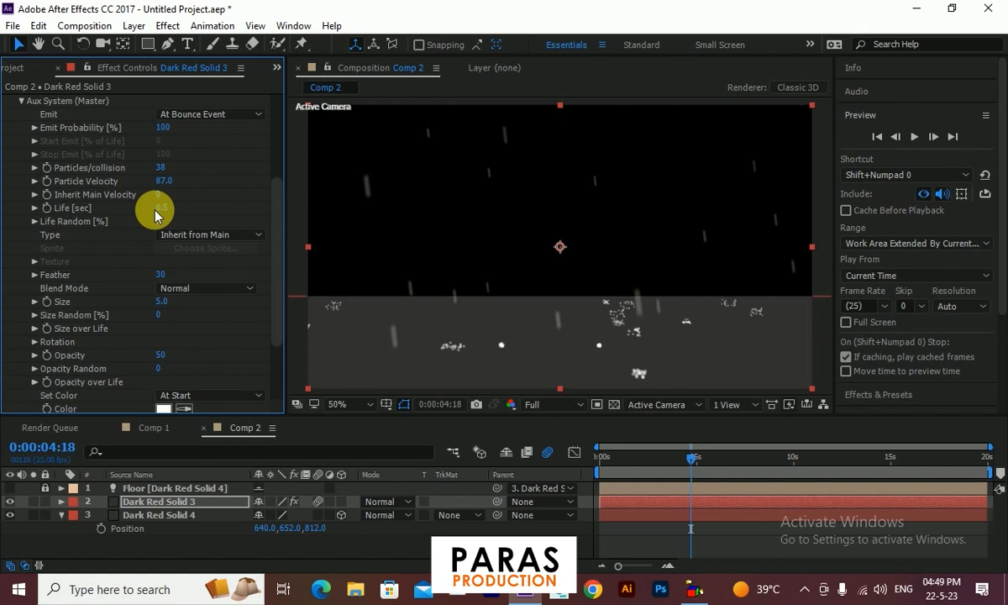
pyautogui.moveTo(658, 456); pyautogui.dragTo(760, 454)
pyautogui.press(',')
pyautogui.moveTo(700, 467); pyautogui.dragTo(563, 466)
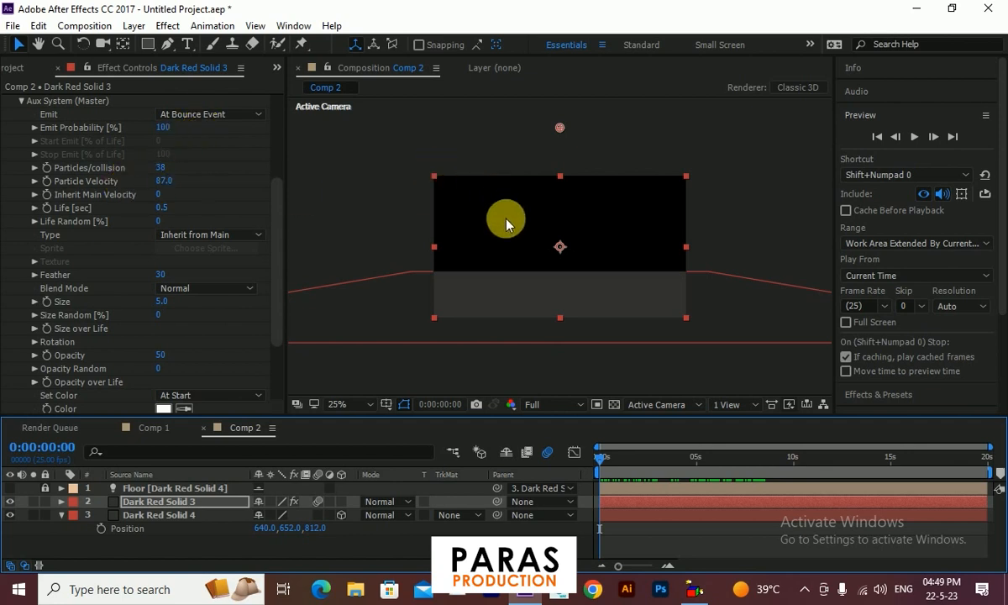
pyautogui.click(914, 136)
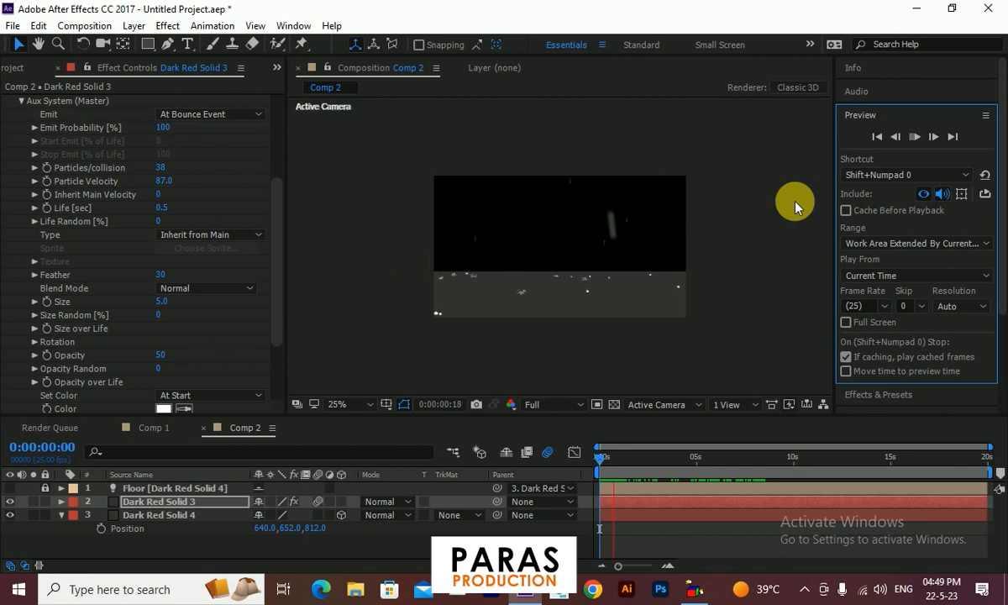
pyautogui.press('space')
# Set the emitter's Particles/sec to 370 and preview the denser rain
pyautogui.scroll(5, 96, 222)
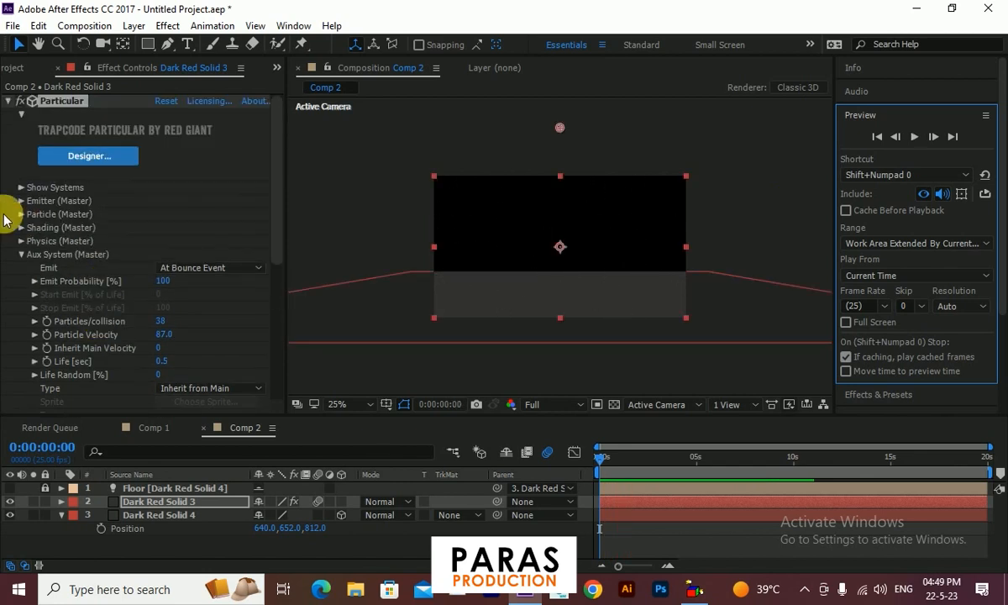
pyautogui.click(21, 201)
pyautogui.scroll(-3, 162, 193)
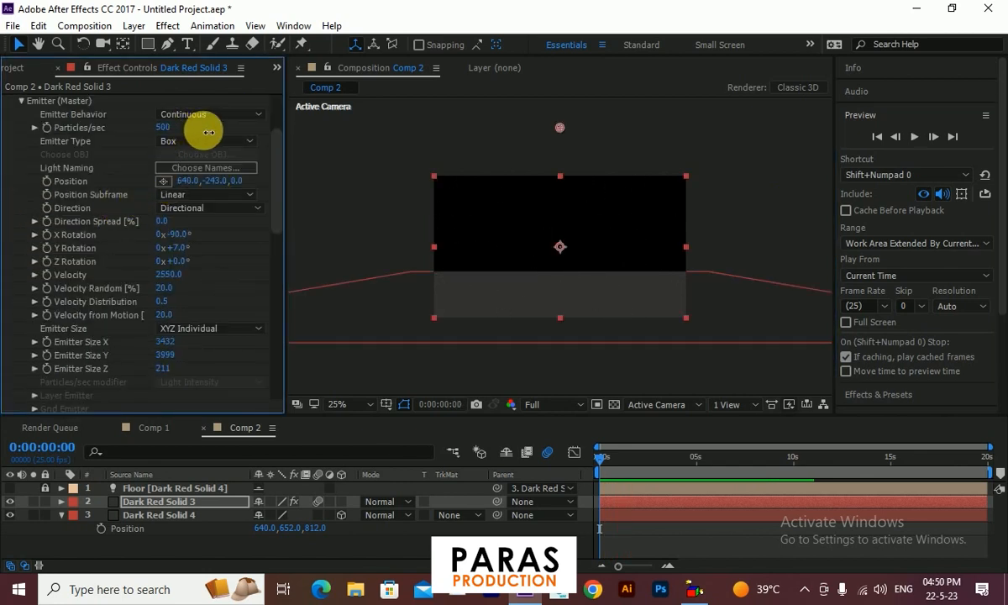
pyautogui.moveTo(197, 136); pyautogui.dragTo(183, 140)
pyautogui.click(914, 136)
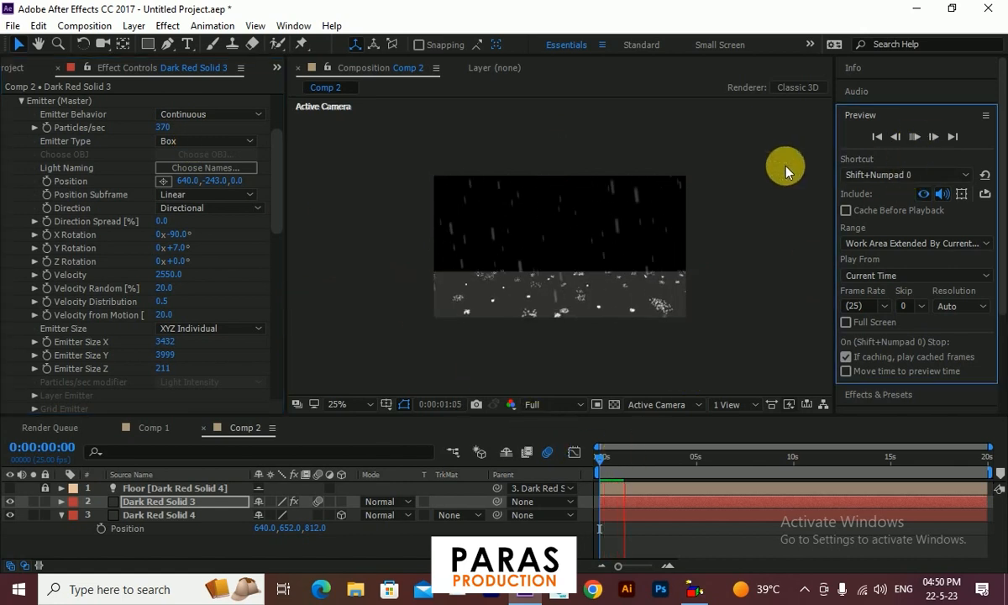
pyautogui.click(914, 136)
# Set the Emission Extras Pre Run to 100 and preview the rain from the first frame
pyautogui.scroll(-2, 64, 334)
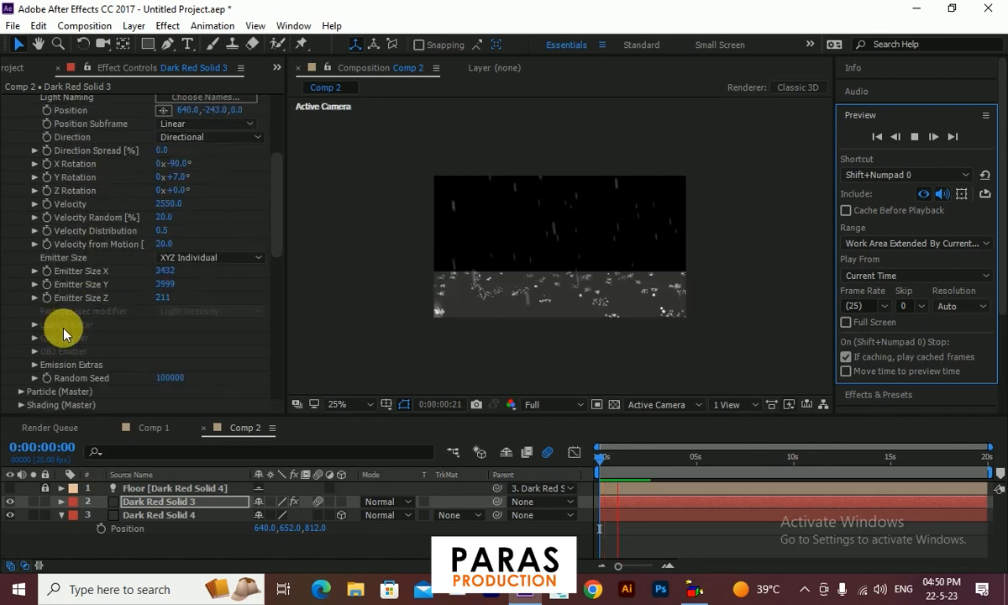
pyautogui.click(35, 365)
pyautogui.moveTo(165, 384); pyautogui.dragTo(868, 356)
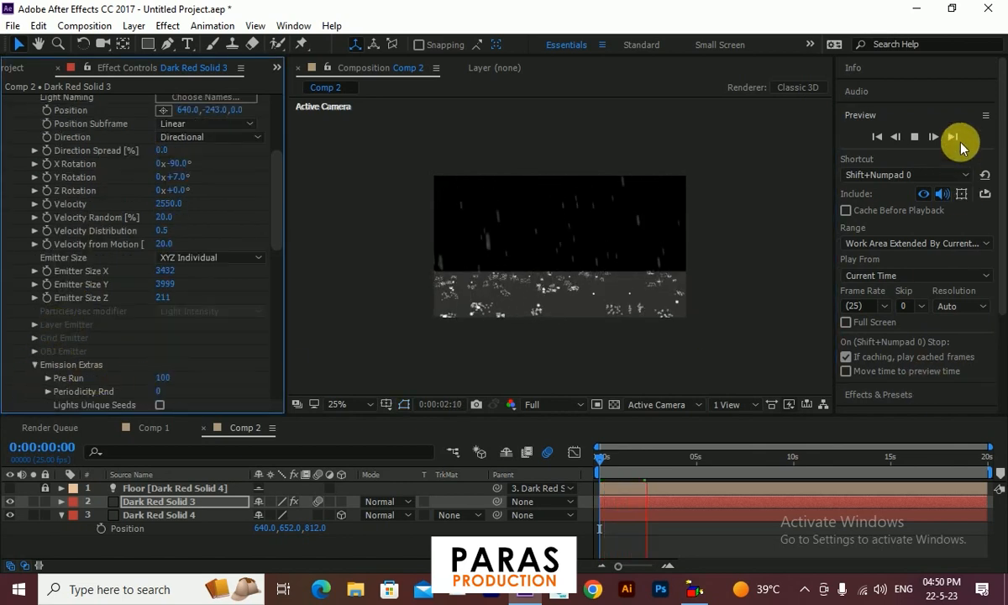
pyautogui.click(915, 136)
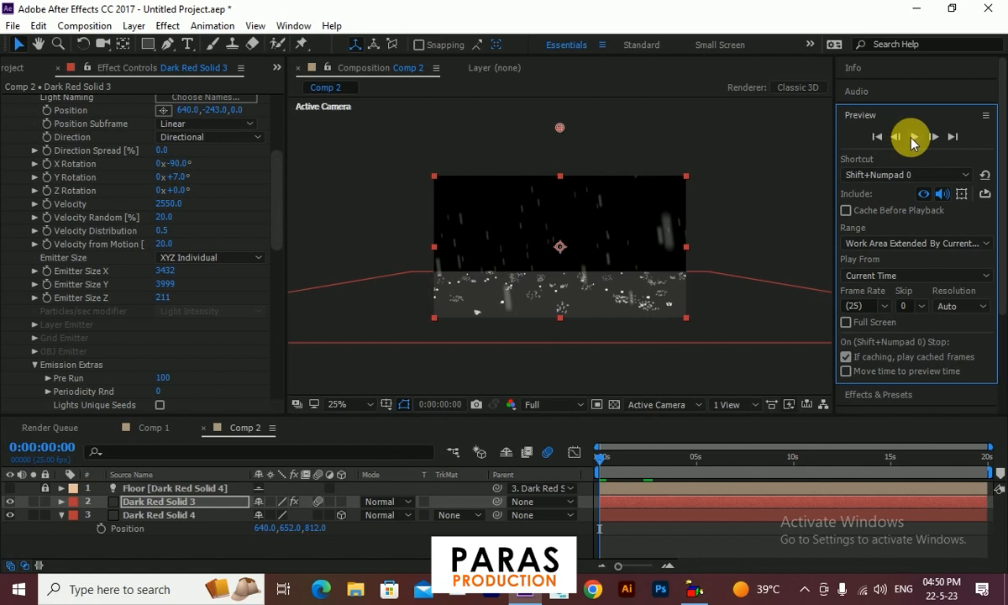
pyautogui.click(915, 139)
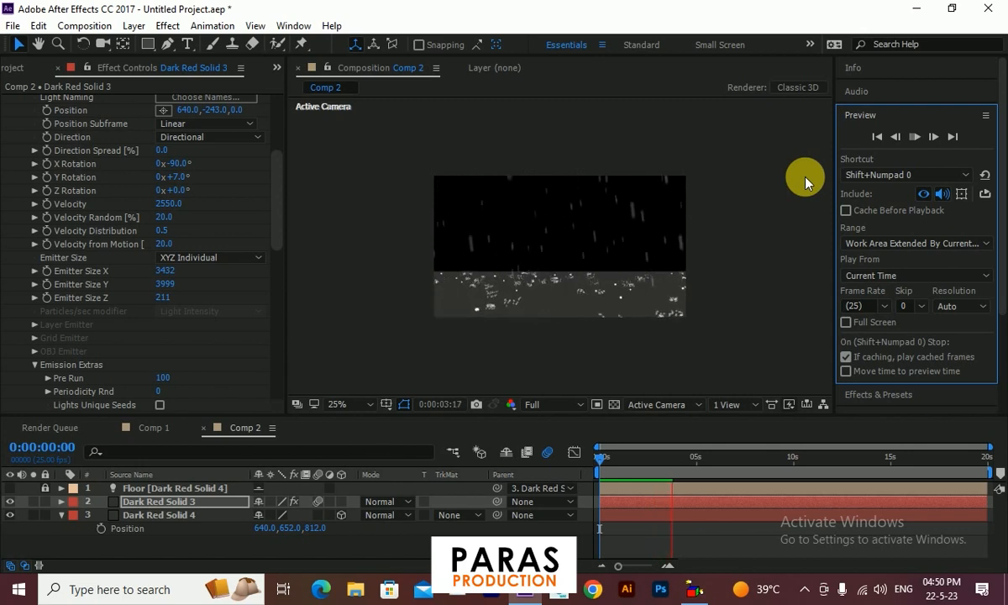
pyautogui.click(915, 136)
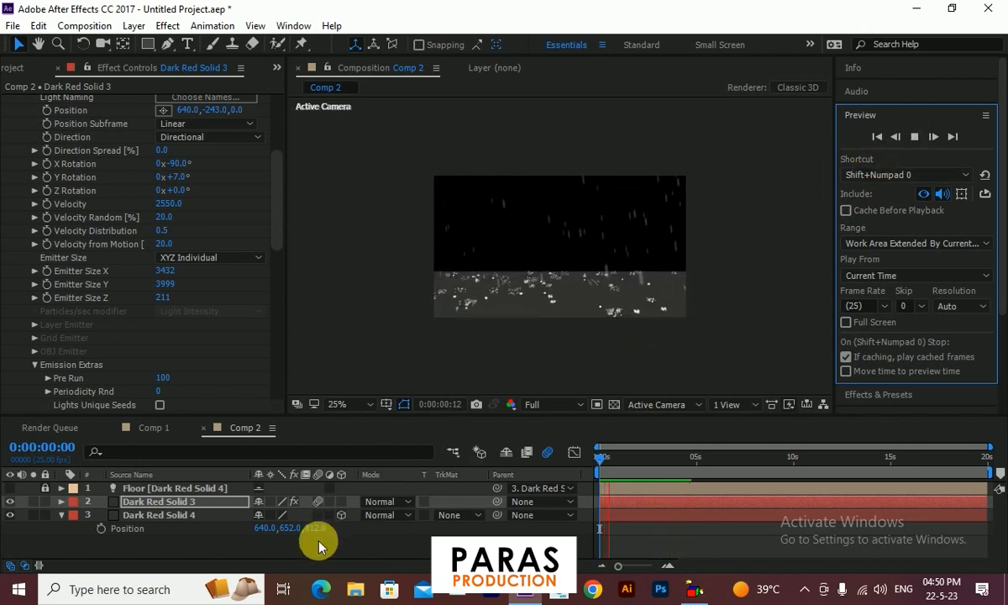
# Stop the preview and add a light layer to the composition
pyautogui.rightClick(331, 540)
pyautogui.click(916, 140)
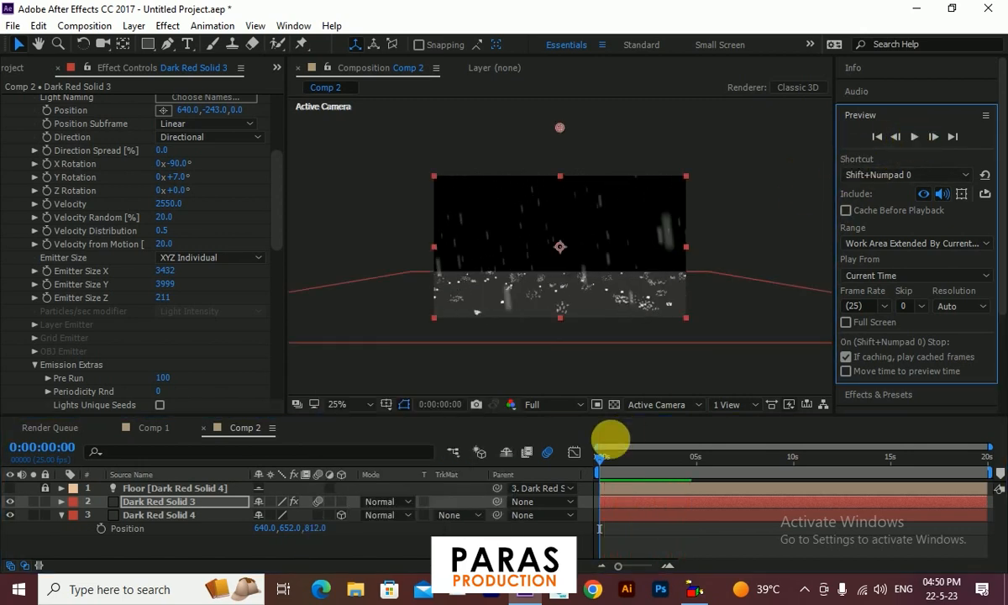
pyautogui.rightClick(438, 539)
pyautogui.moveTo(563, 394)
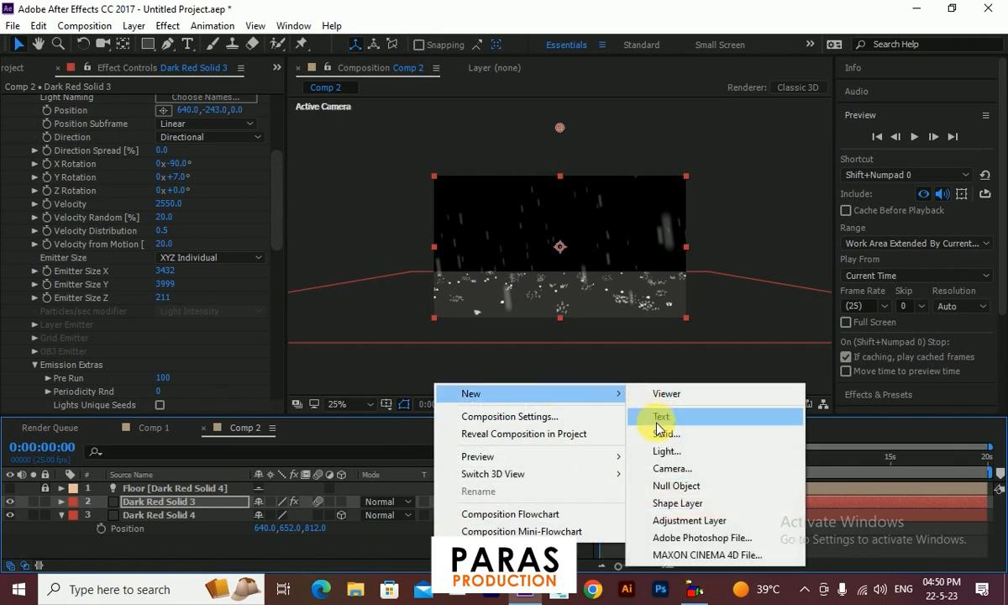
pyautogui.click(664, 452)
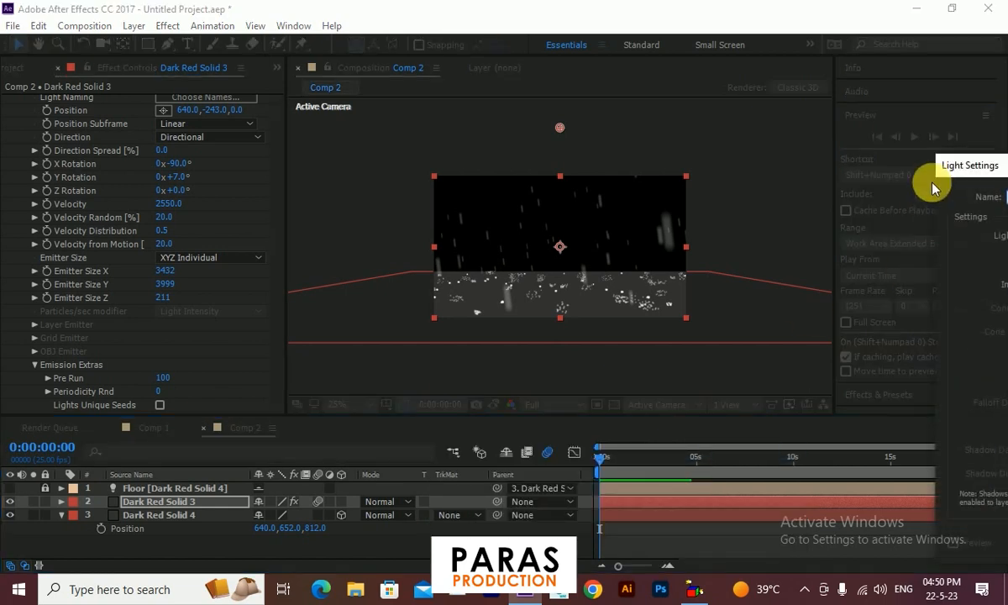
pyautogui.click(658, 506)
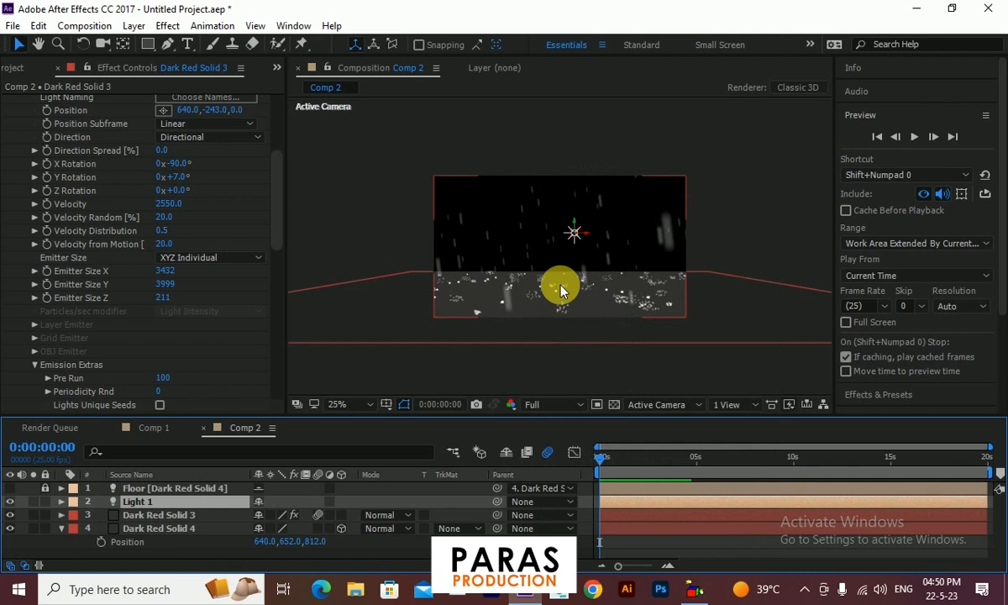
# Move Light 1 up above the composition frame to darken the floor, and preview the lit rain
pyautogui.click(570, 231)
pyautogui.moveTo(574, 259); pyautogui.dragTo(624, 284)
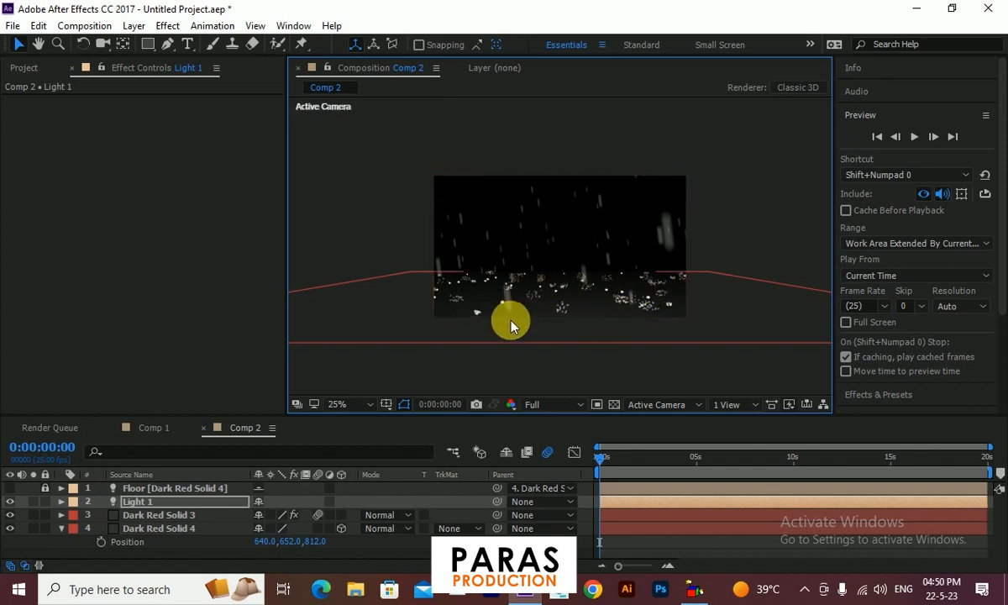
pyautogui.click(913, 138)
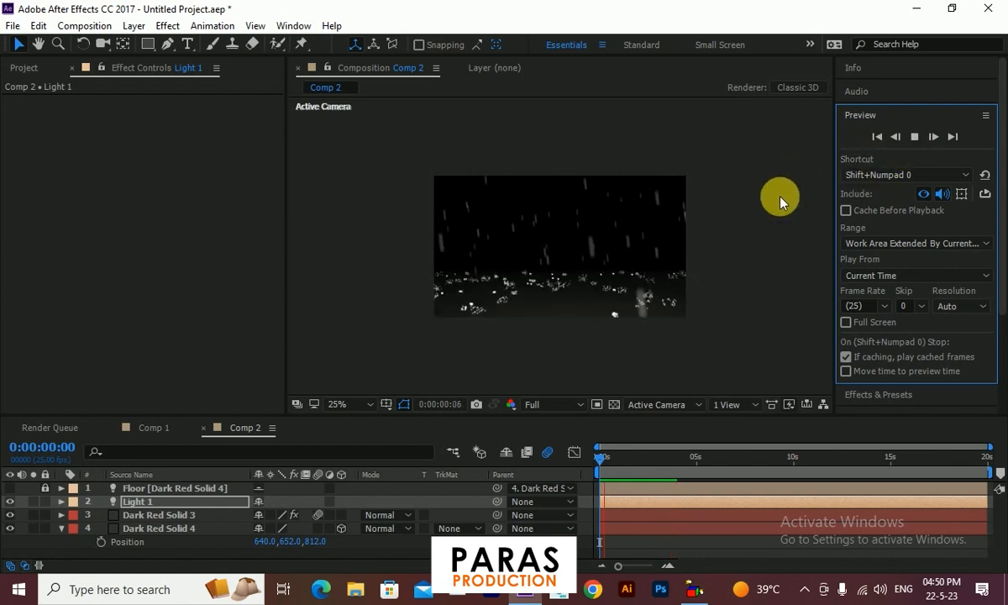
pyautogui.click(915, 138)
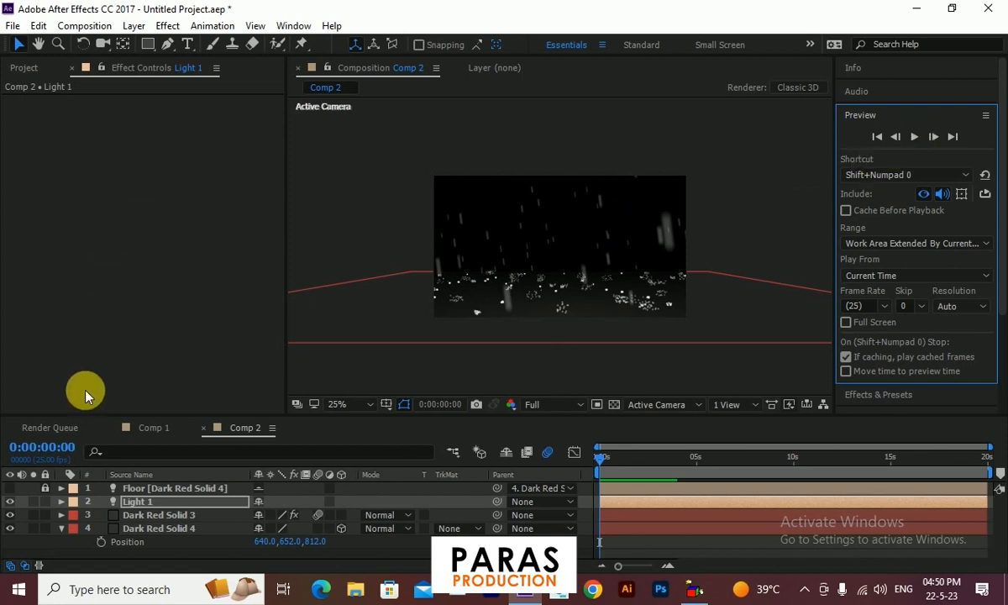
# Reveal the rain layer's Aux System settings and scrub the first frames to check the splashes
pyautogui.click(134, 515)
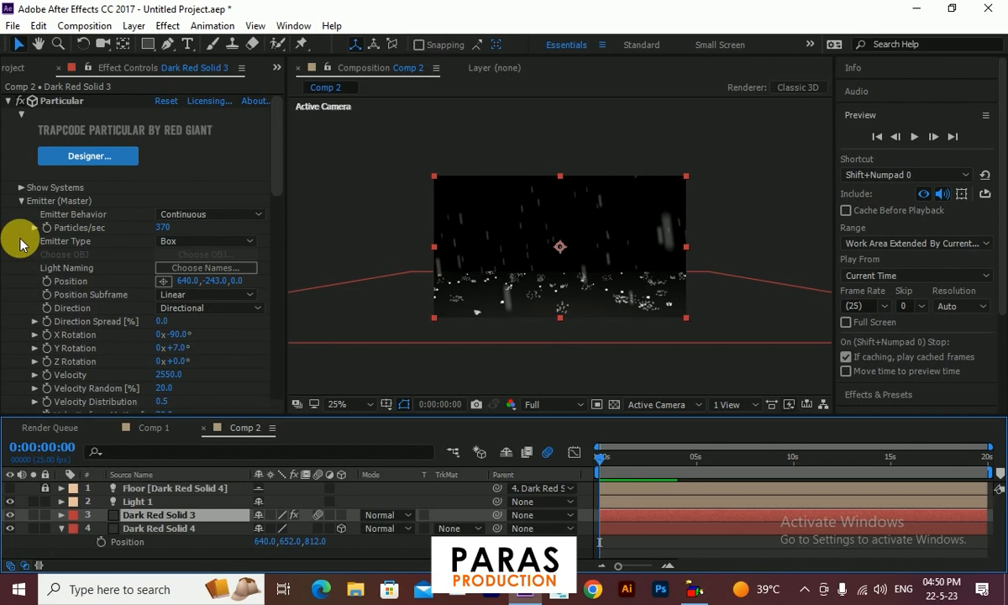
pyautogui.click(21, 200)
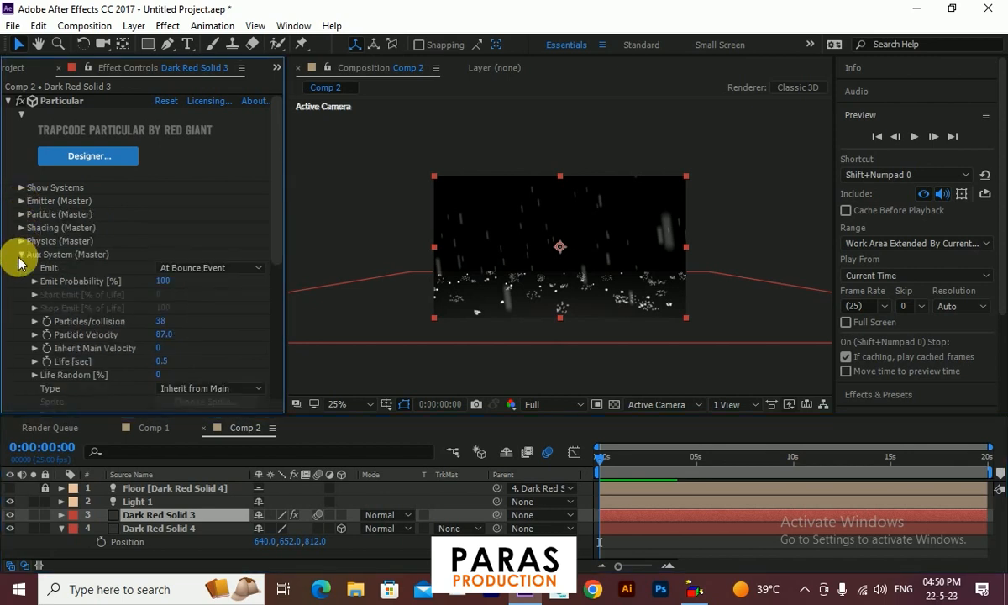
pyautogui.moveTo(613, 461); pyautogui.dragTo(586, 475)
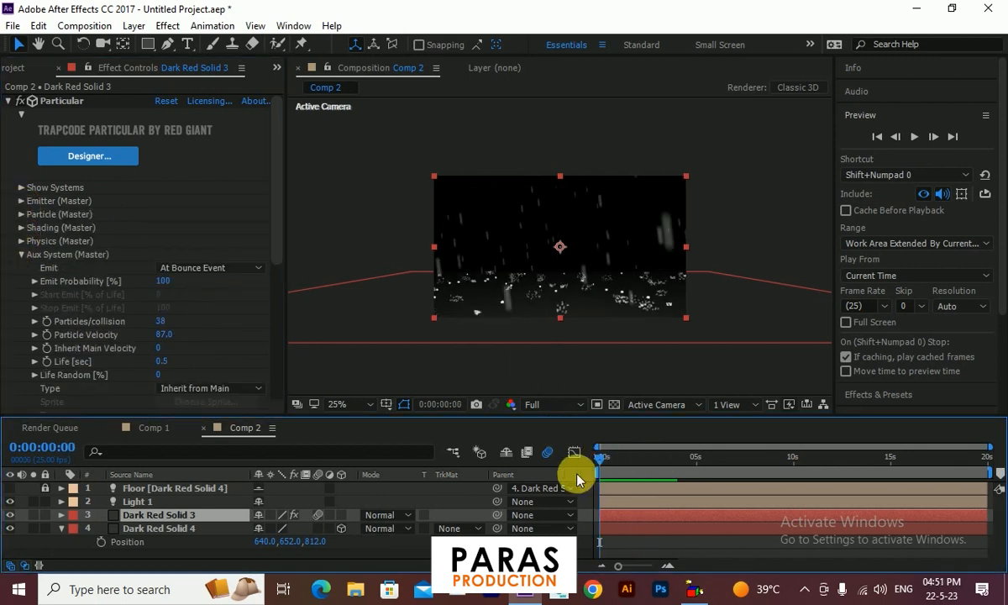
# Add a two-node camera with the 50mm preset to the composition
pyautogui.press(',')
pyautogui.rightClick(231, 540)
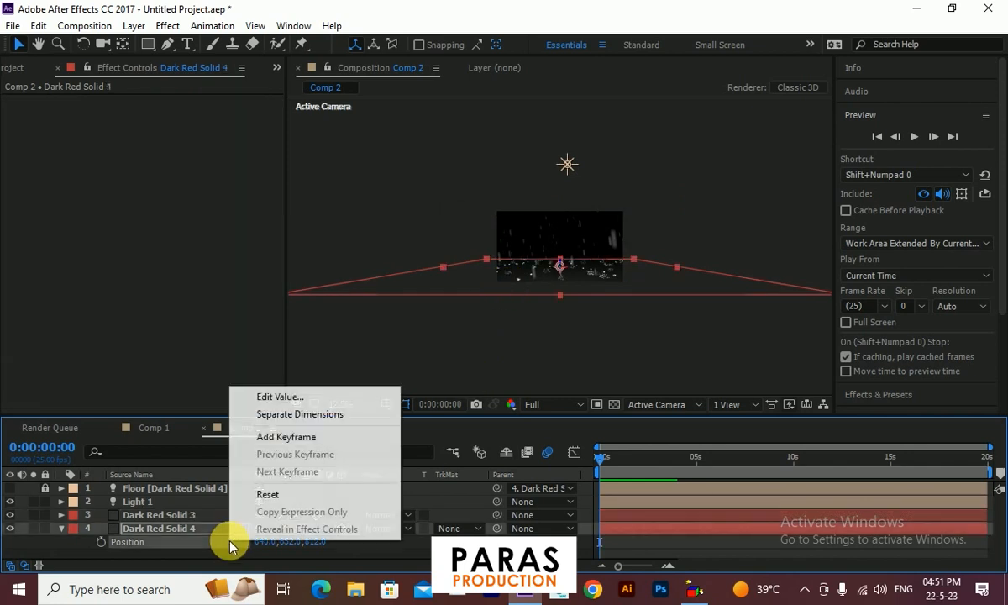
pyautogui.click(421, 541)
pyautogui.rightClick(421, 544)
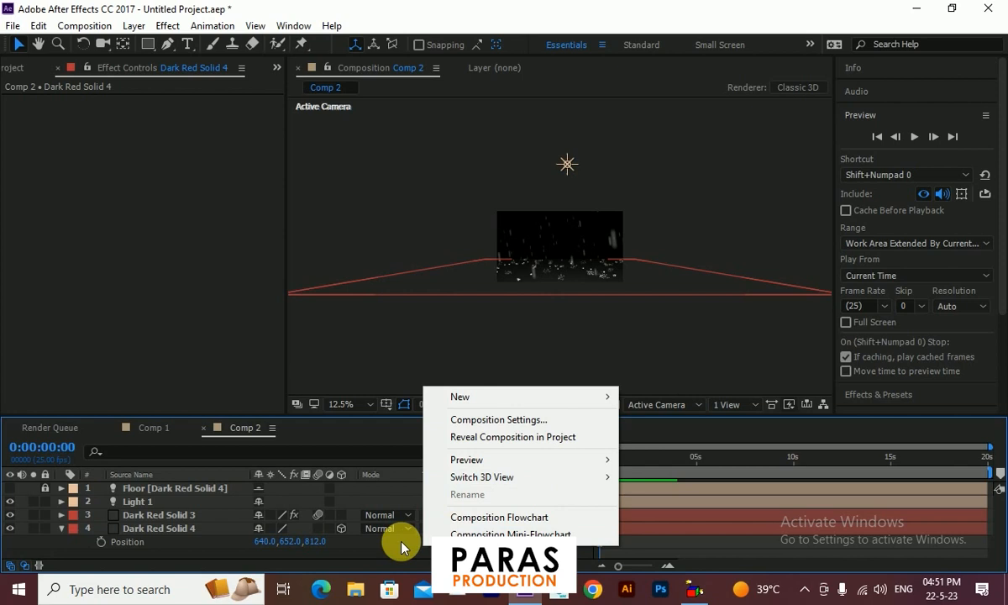
pyautogui.rightClick(387, 545)
pyautogui.moveTo(531, 398)
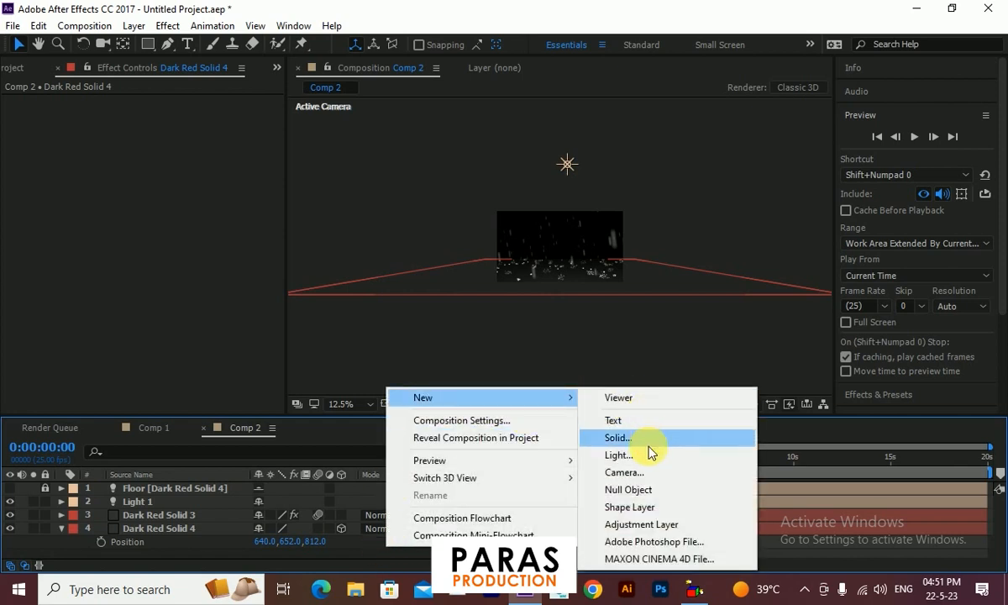
pyautogui.click(631, 473)
pyautogui.click(757, 487)
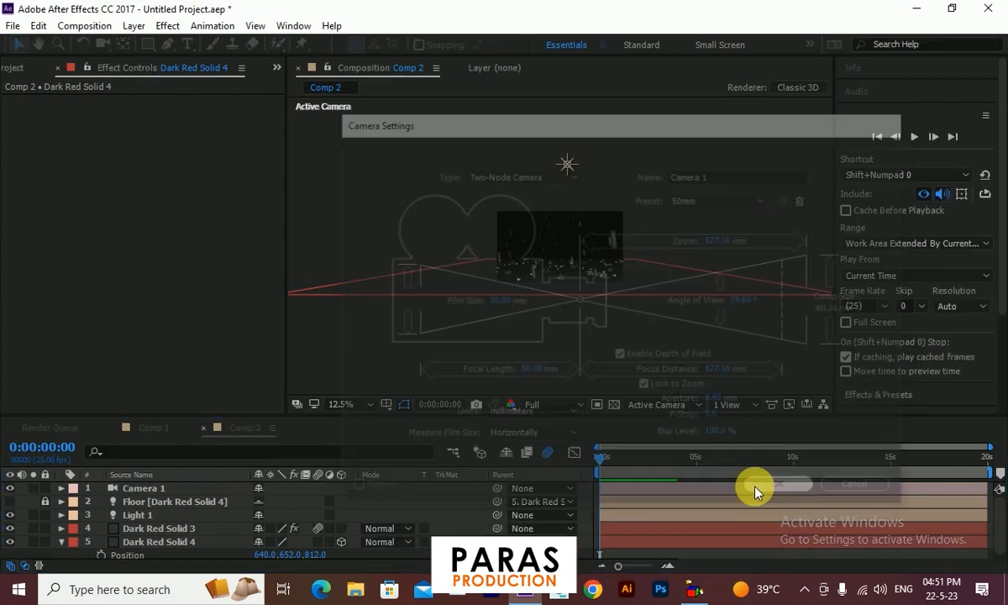
# Set starting keyframes for Camera 1's Point of Interest and Position at 0:00:02:10
pyautogui.click(617, 458)
pyautogui.moveTo(609, 463); pyautogui.dragTo(648, 462)
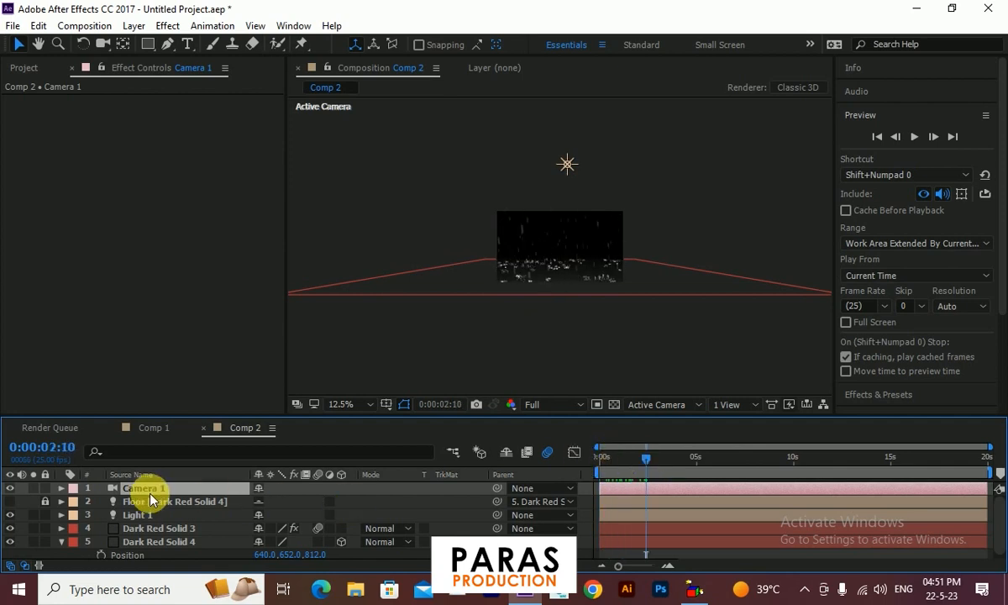
pyautogui.press('p')
pyautogui.hotkey('shift', 'a')
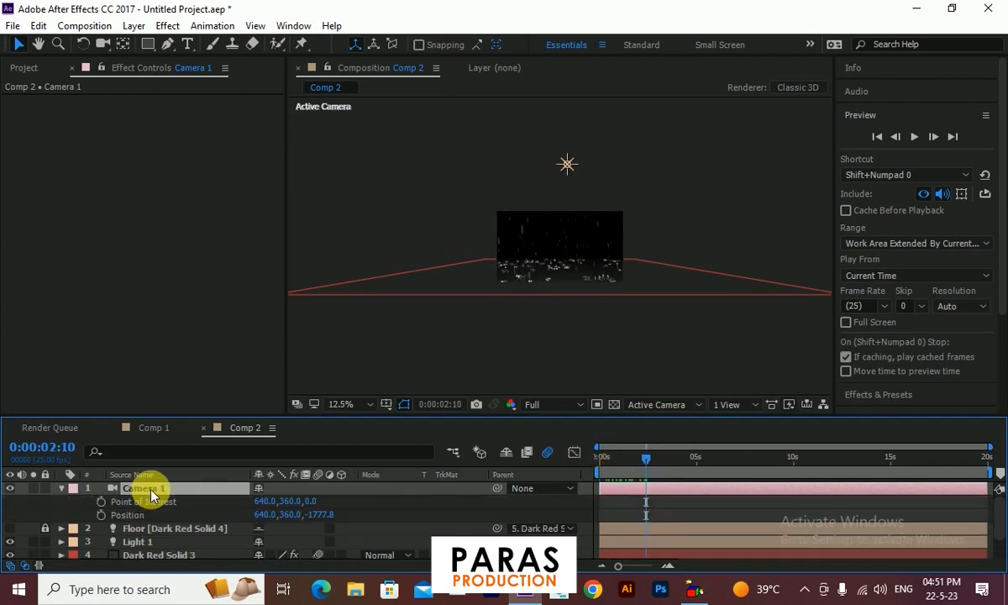
pyautogui.click(101, 502)
pyautogui.click(101, 514)
# Orbit the camera at 0:00:05:14 to a Position of about -820, 175, 984 to keyframe the end of its move
pyautogui.click(678, 457)
pyautogui.moveTo(683, 457); pyautogui.dragTo(704, 462)
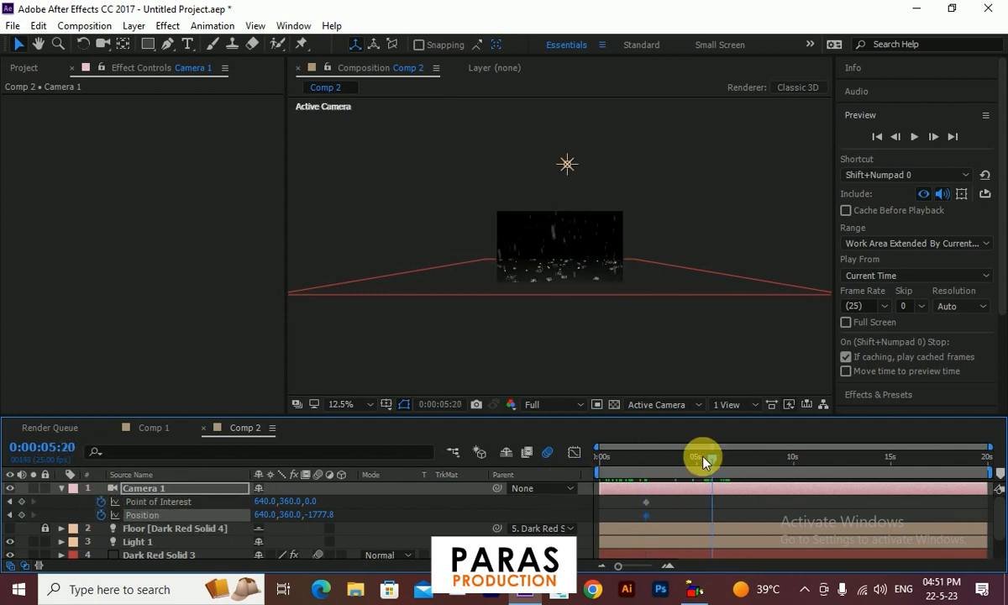
pyautogui.click(102, 45)
pyautogui.moveTo(567, 255); pyautogui.dragTo(506, 265)
pyautogui.moveTo(713, 459)
pyautogui.mouseDown()
pyautogui.moveTo(637, 455)
pyautogui.moveTo(713, 460)
pyautogui.mouseUp()
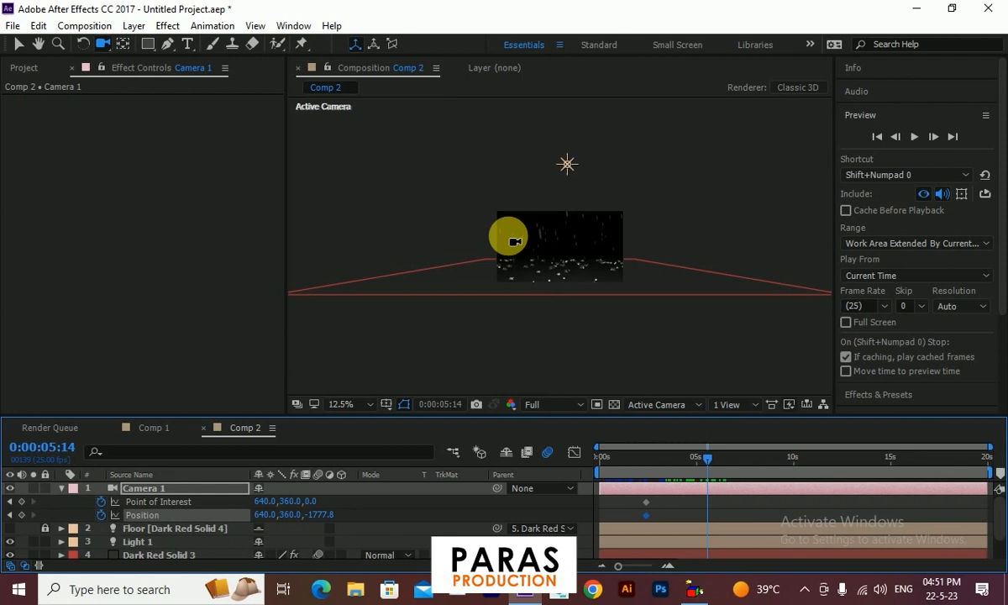
pyautogui.moveTo(534, 250); pyautogui.dragTo(565, 252)
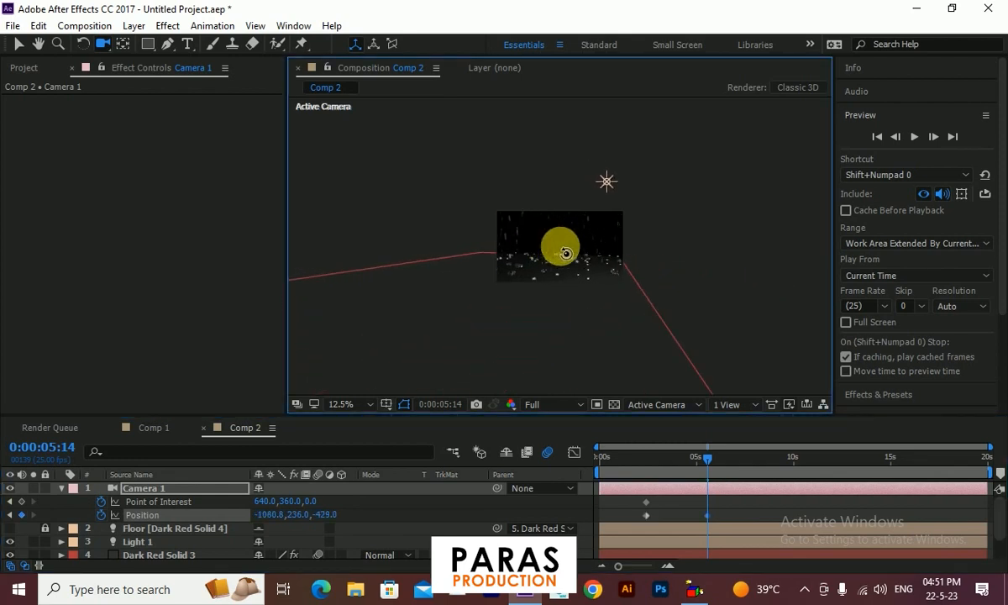
pyautogui.moveTo(708, 458)
pyautogui.mouseDown()
pyautogui.moveTo(631, 459)
pyautogui.moveTo(708, 467)
pyautogui.mouseUp()
pyautogui.moveTo(558, 248); pyautogui.dragTo(579, 261)
# Preview the camera move over the rain from 0:00:01:19
pyautogui.moveTo(706, 465); pyautogui.dragTo(634, 462)
pyautogui.press('.')
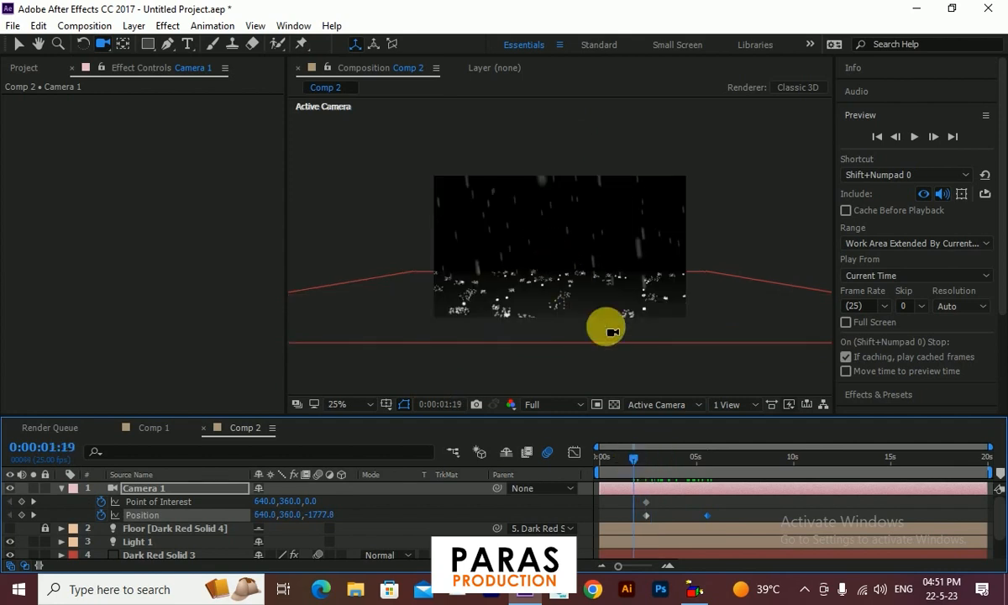
pyautogui.click(914, 141)
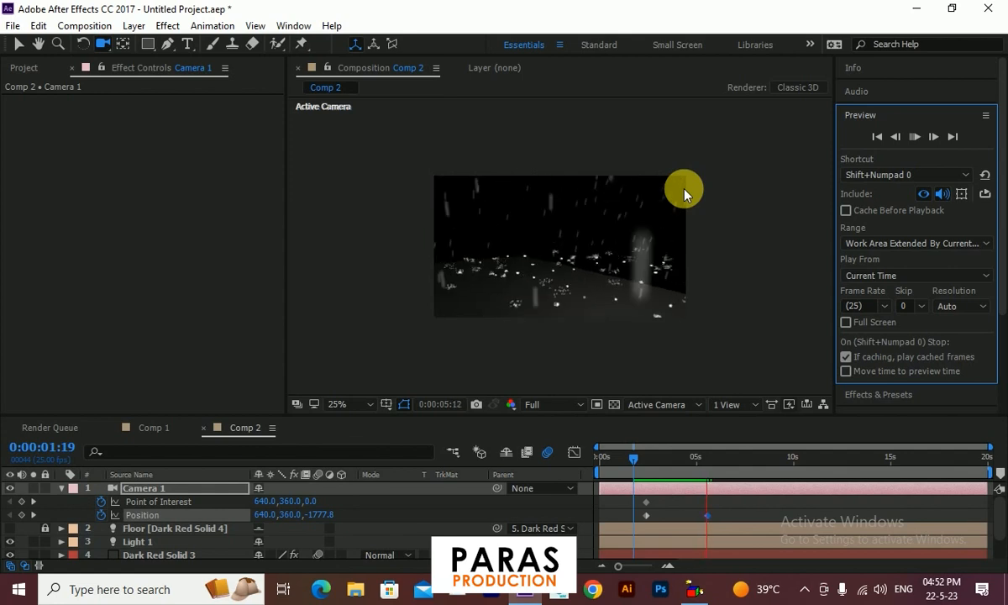
pyautogui.click(915, 136)
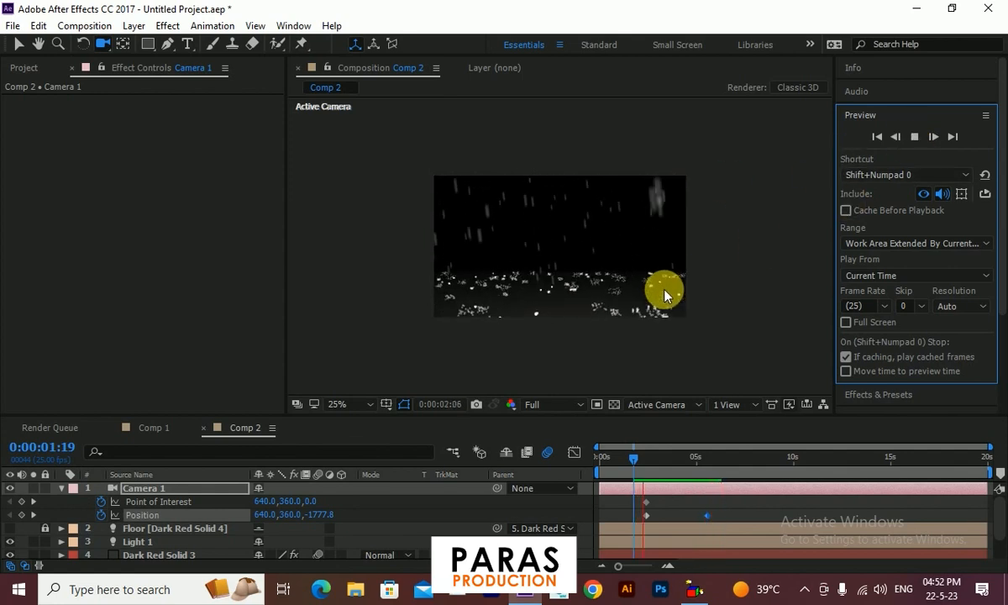
# Enlarge the floor solid Dark Red Solid 4 well beyond the frame and preview the camera move from the first frame
pyautogui.click(598, 459)
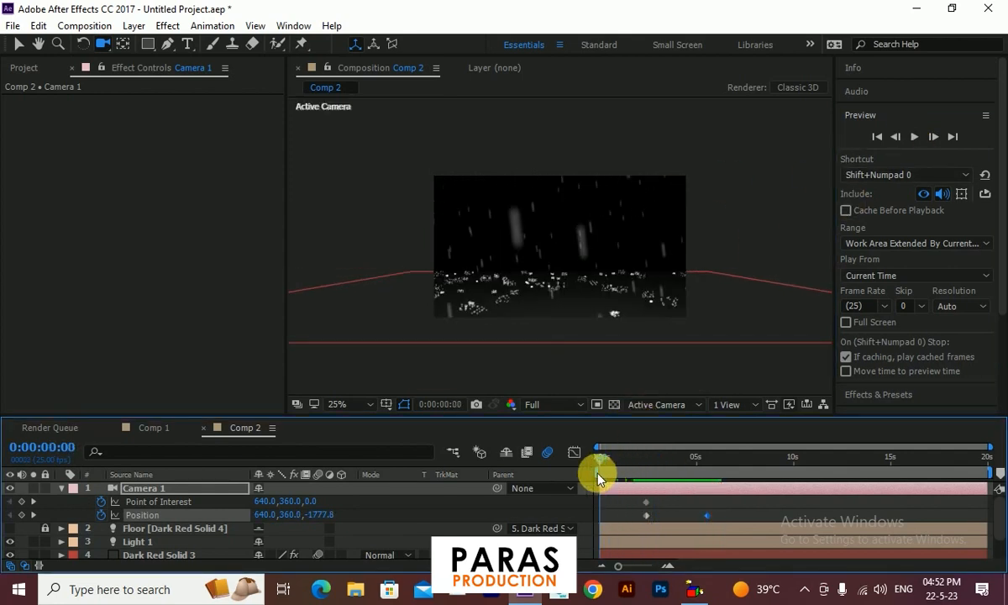
pyautogui.moveTo(600, 458); pyautogui.dragTo(671, 473)
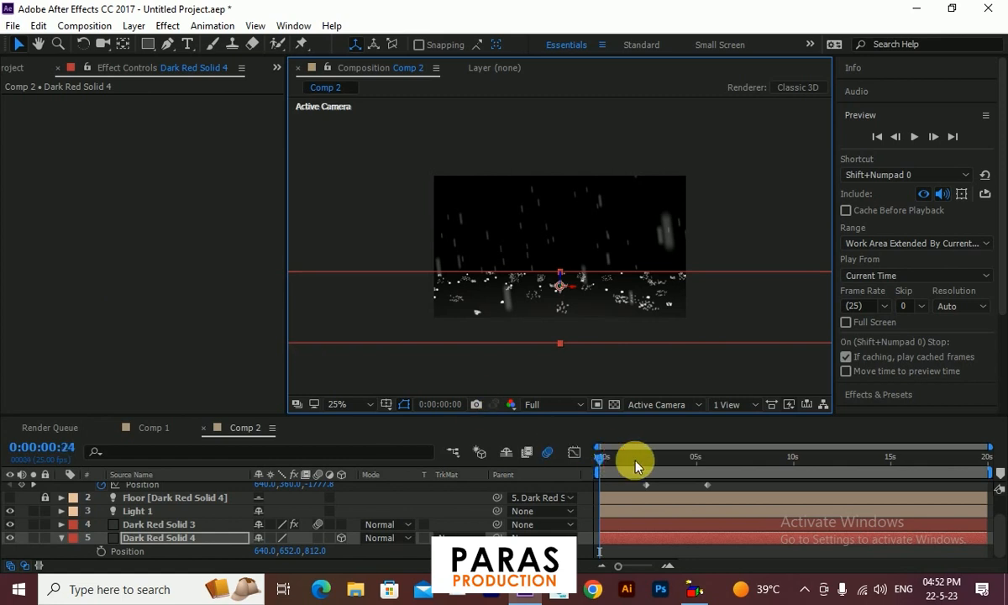
pyautogui.moveTo(636, 467); pyautogui.dragTo(597, 471)
pyautogui.click(559, 350)
pyautogui.moveTo(602, 464); pyautogui.dragTo(579, 465)
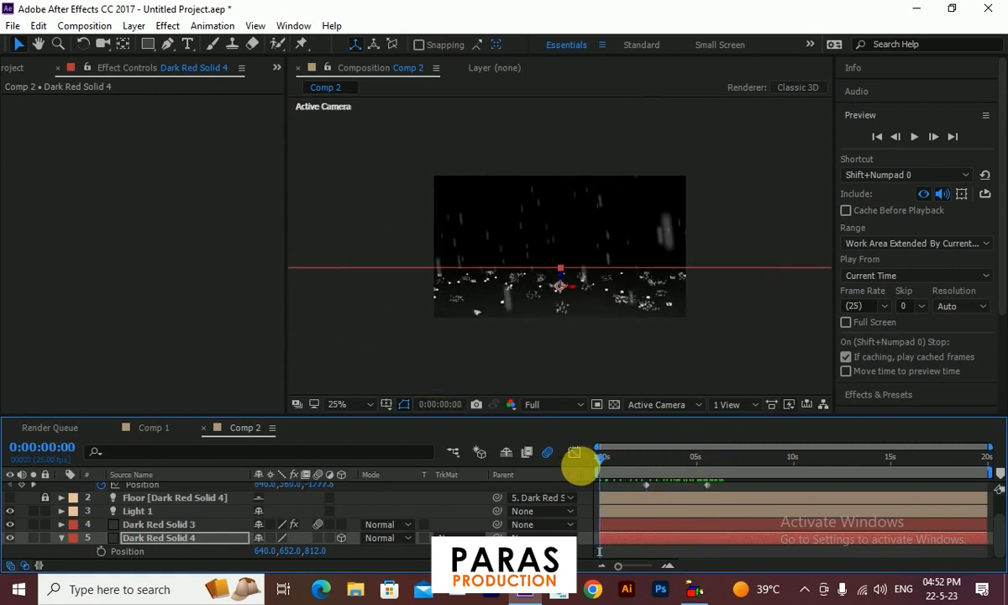
pyautogui.press('space')
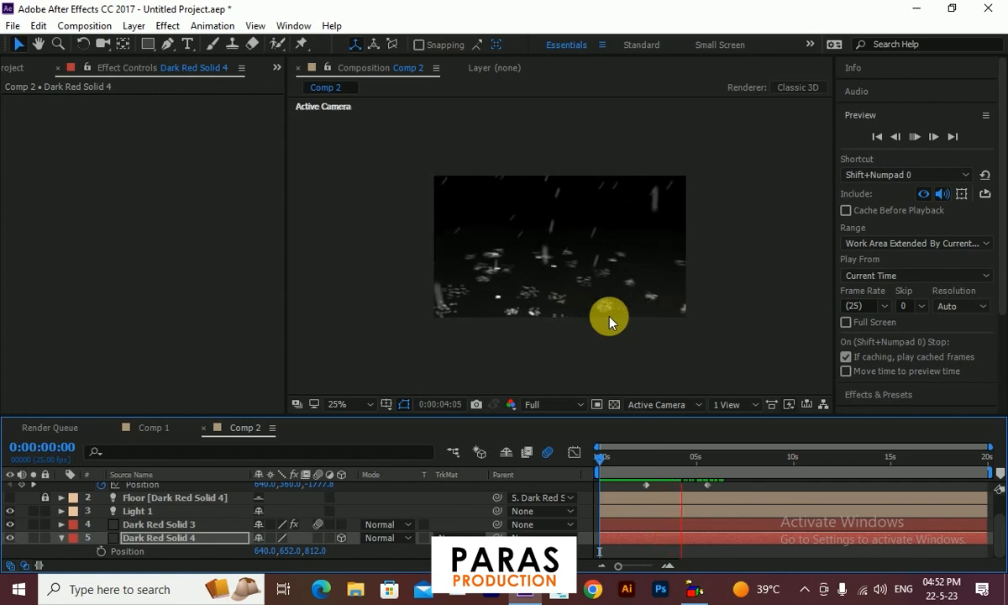
pyautogui.click(915, 136)
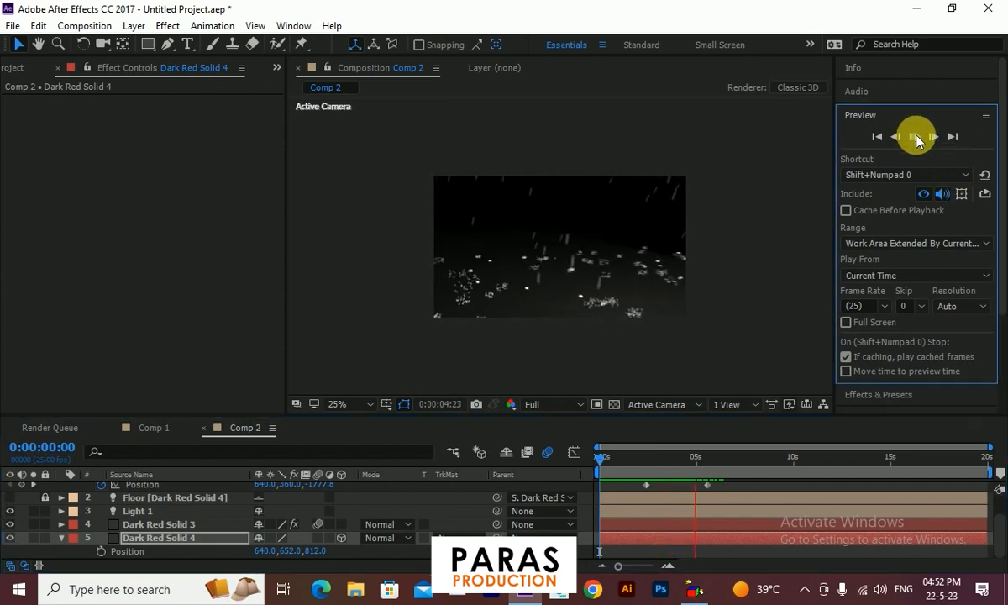
# Keyframe the rain layer's Physics Time Factor at 1.0 at 0:00:02:10, where the camera move starts
pyautogui.moveTo(648, 461)
pyautogui.mouseDown()
pyautogui.moveTo(668, 463)
pyautogui.moveTo(647, 462)
pyautogui.mouseUp()
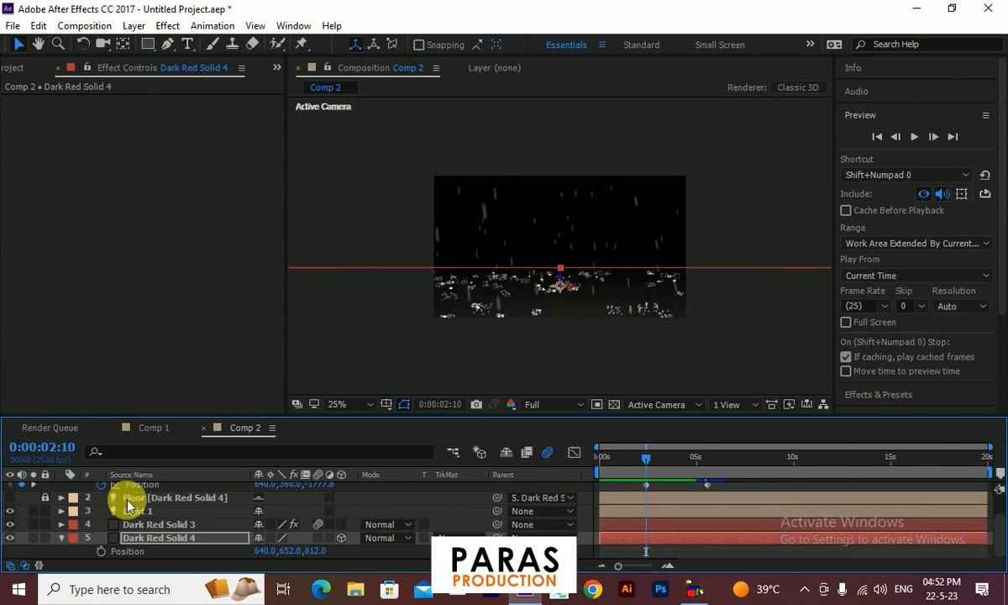
pyautogui.click(140, 526)
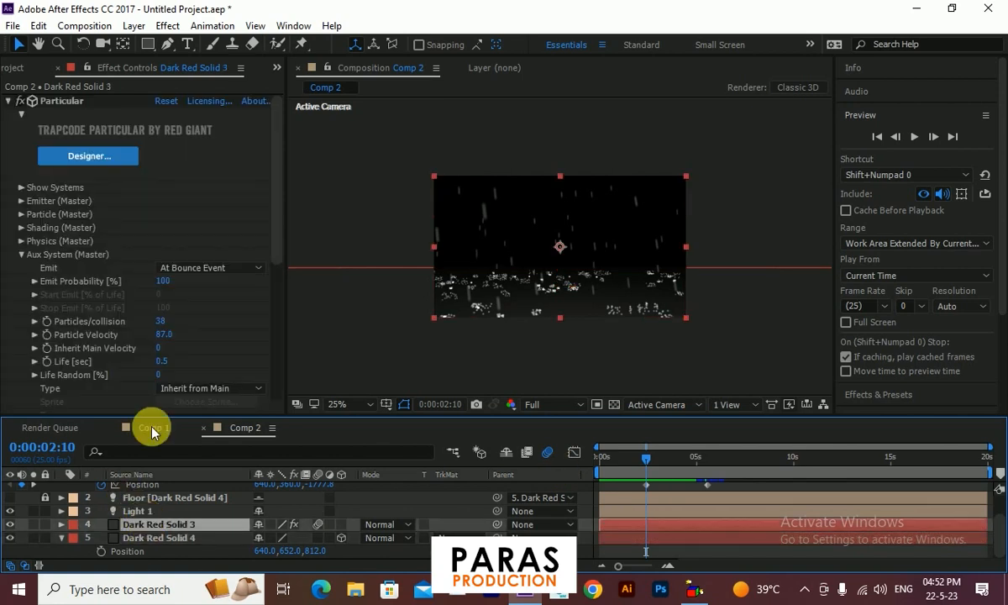
pyautogui.click(21, 253)
pyautogui.click(21, 240)
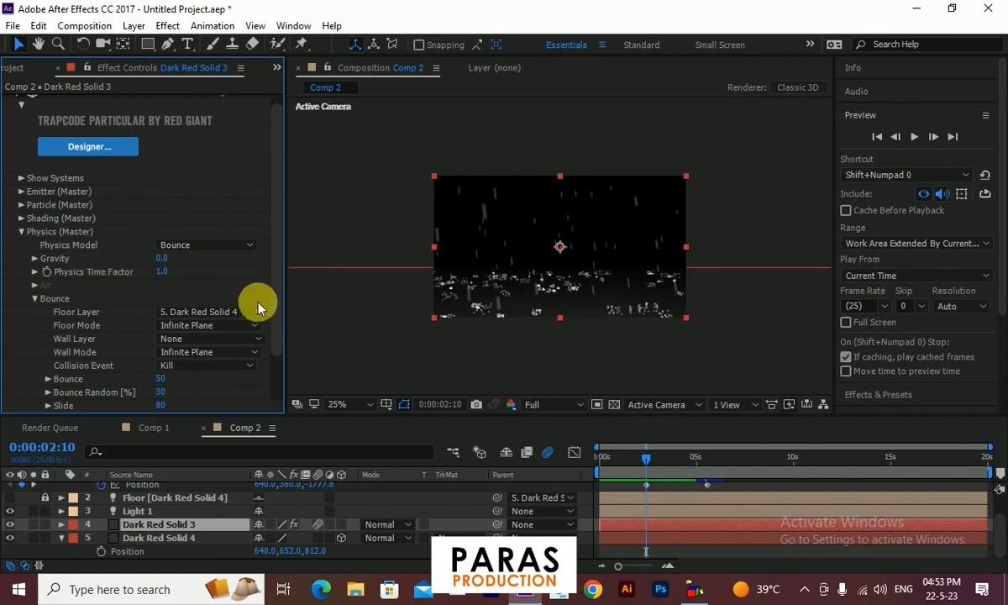
pyautogui.click(47, 272)
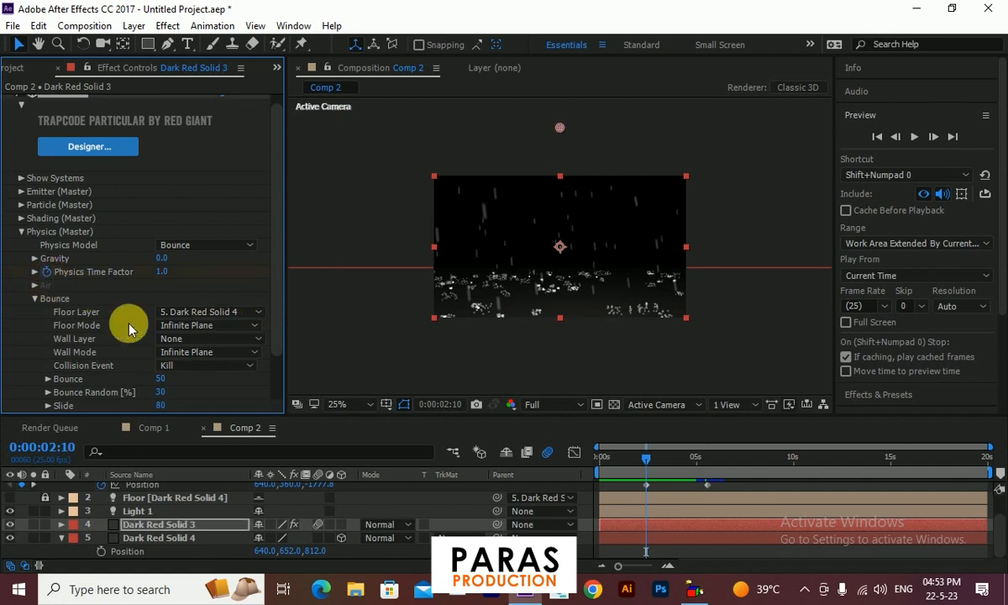
# Set the Physics Time Factor to 0 at 0:00:03:07 and preview the frozen rain from 0:00:01:20
pyautogui.moveTo(651, 460); pyautogui.dragTo(664, 457)
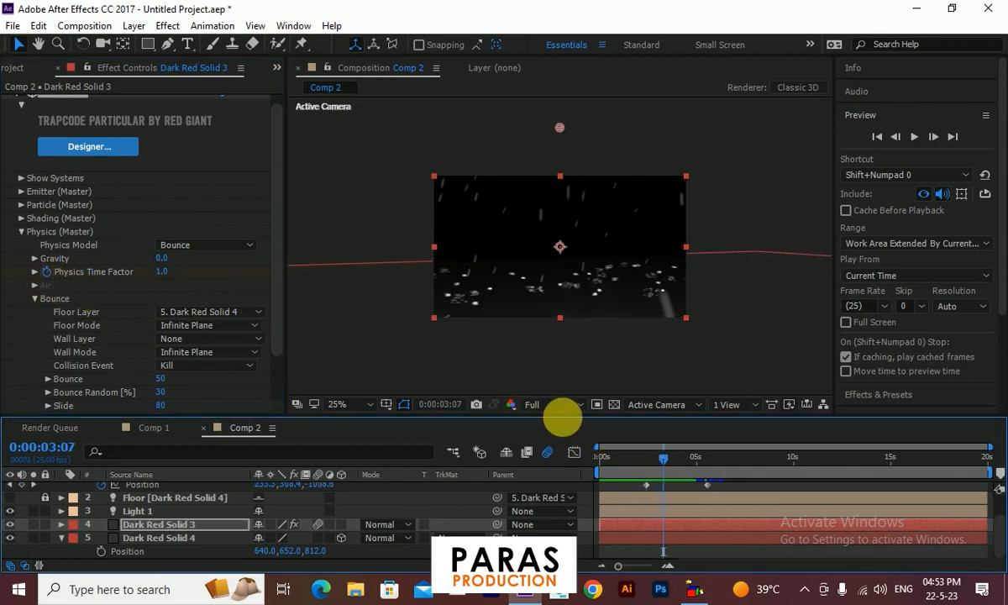
pyautogui.click(163, 271)
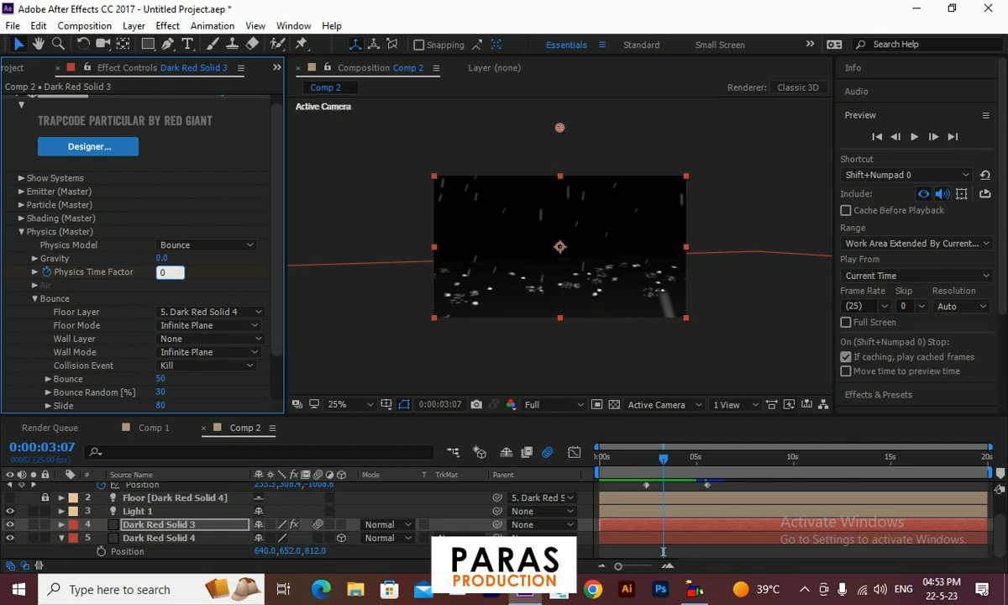
pyautogui.moveTo(660, 465); pyautogui.dragTo(636, 458)
pyautogui.press('space')
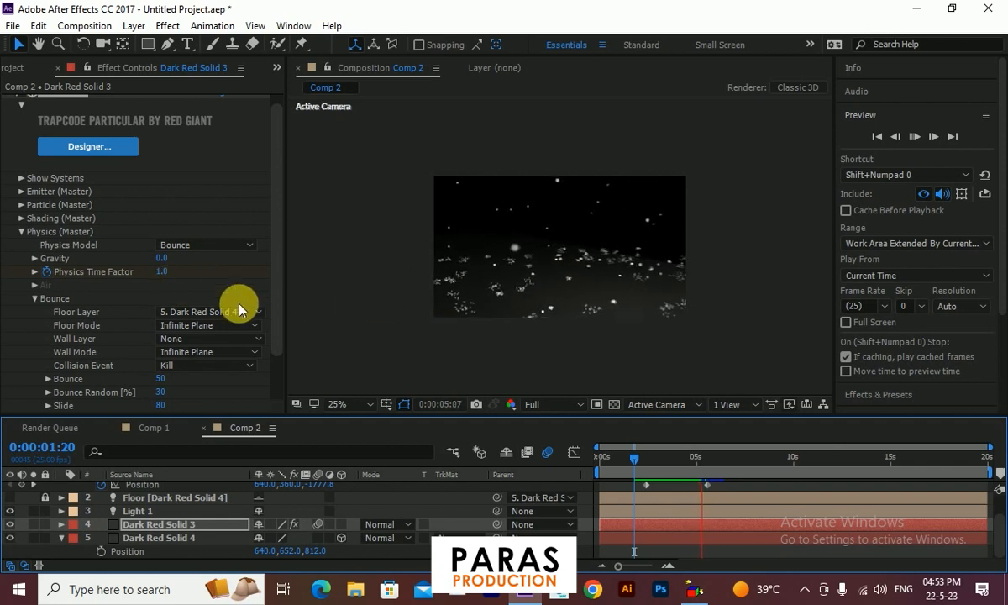
# Add a hold keyframe of 0 for Physics Time Factor at 0:00:04:21 and set it to 1 at 0:00:05:14
pyautogui.moveTo(729, 464); pyautogui.dragTo(694, 475)
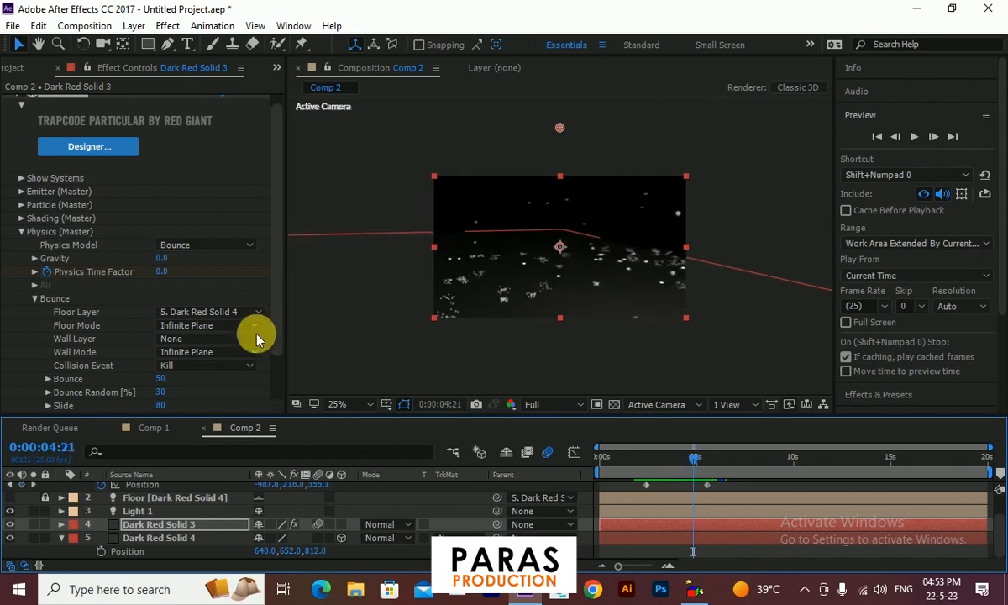
pyautogui.click(48, 271)
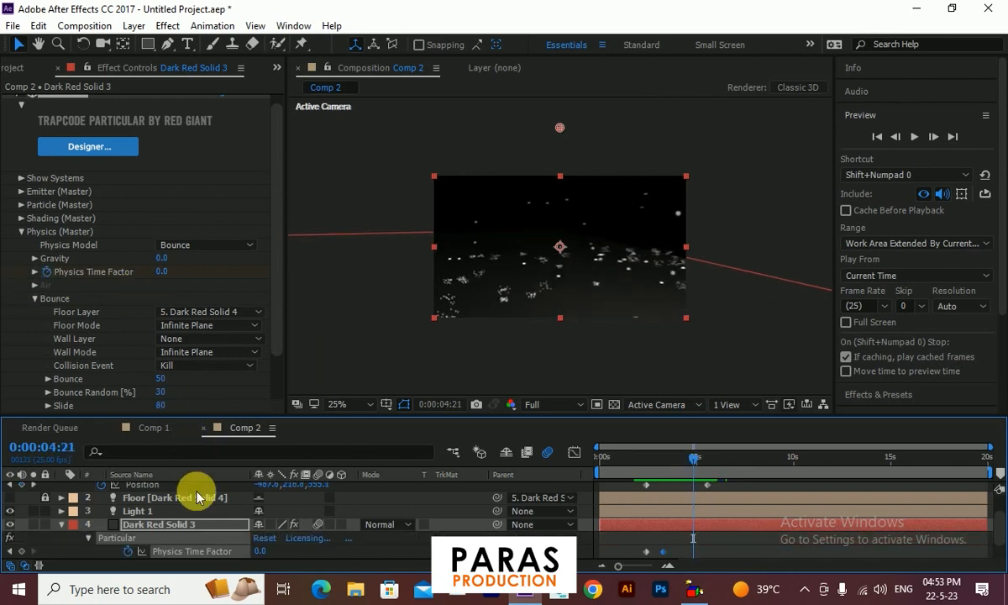
pyautogui.click(21, 551)
pyautogui.moveTo(690, 463); pyautogui.dragTo(707, 461)
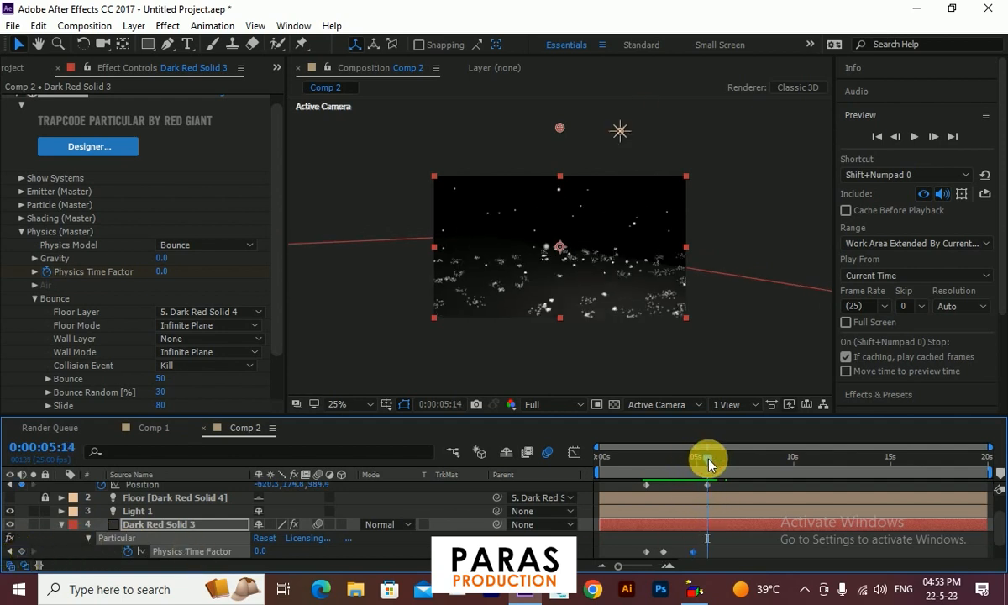
pyautogui.click(162, 271)
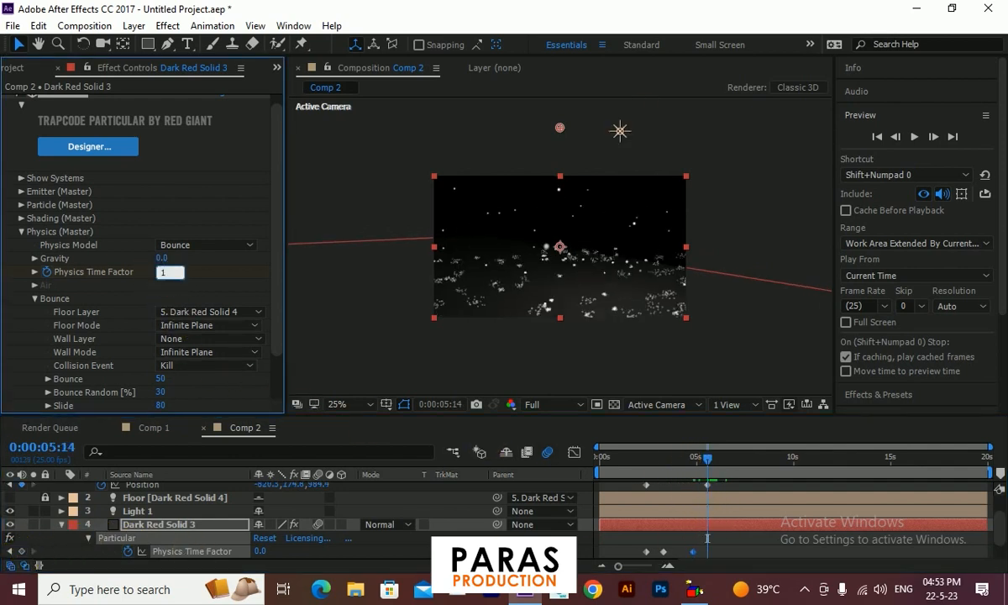
pyautogui.write('1')
pyautogui.press('Return')
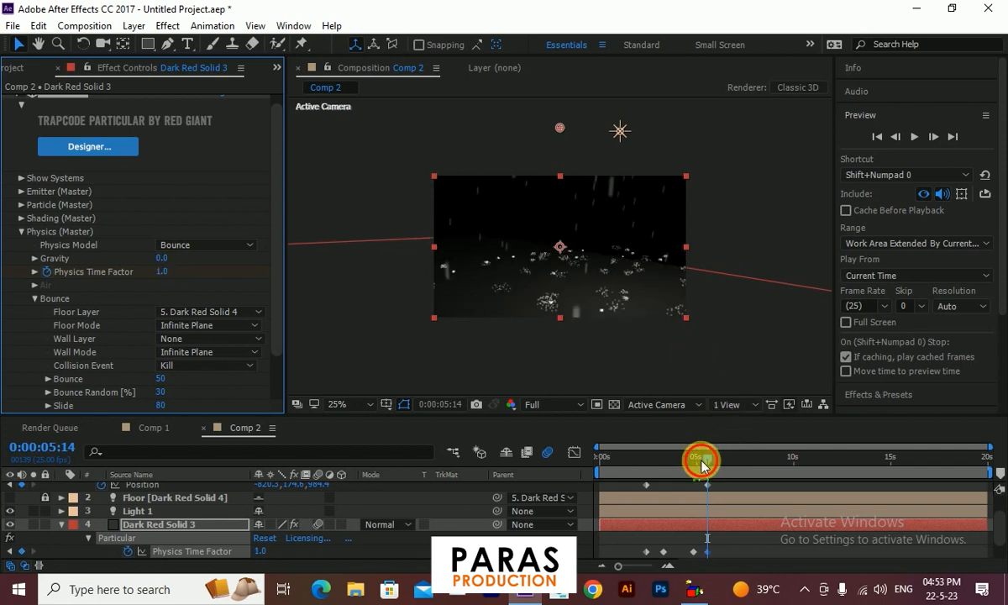
# Preview the rain's freeze and restart from the first frame up to 0:00:07:00
pyautogui.moveTo(710, 461); pyautogui.dragTo(535, 438)
pyautogui.press('space')
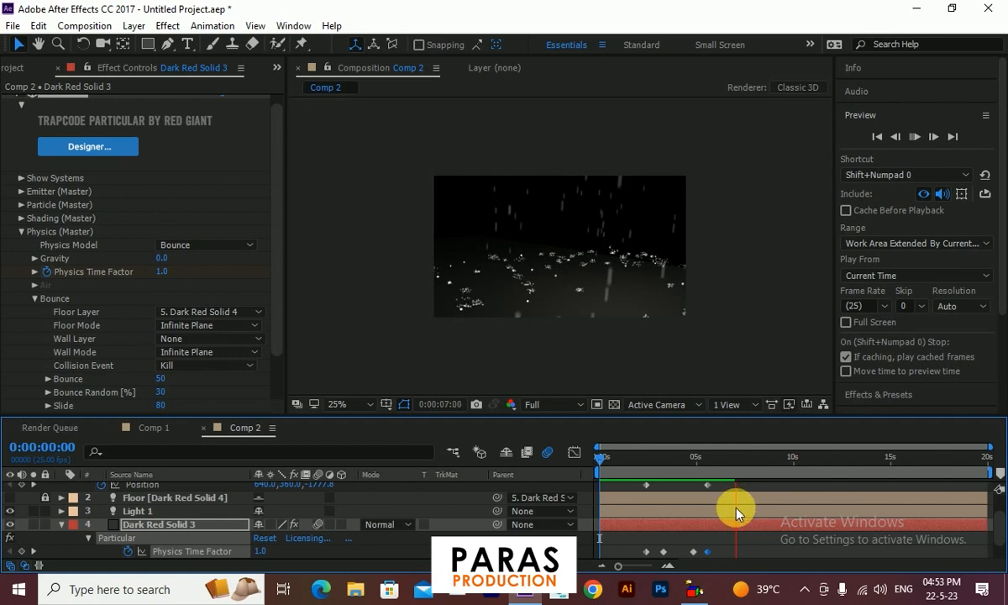
pyautogui.press('space')
# Keyframe Physics Time Factor at 1.0 at 0:00:07:00 and set it to 0 a little over one second further on
pyautogui.click(21, 552)
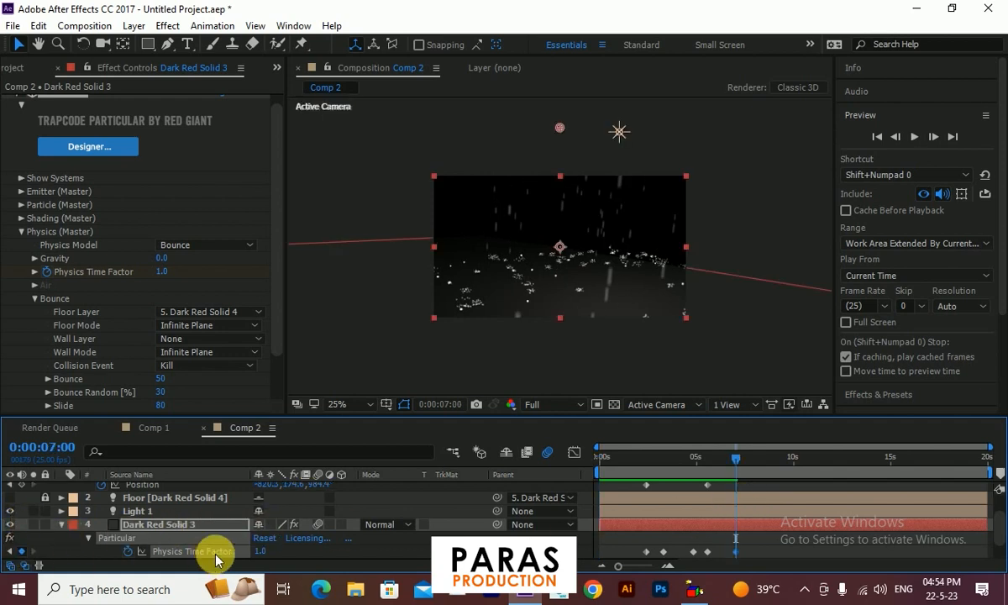
pyautogui.moveTo(739, 471); pyautogui.dragTo(761, 461)
pyautogui.click(164, 271)
pyautogui.write('0')
pyautogui.press('Return')
# Preview the rain's second slowdown from 0:00:06:07
pyautogui.moveTo(731, 465); pyautogui.dragTo(721, 462)
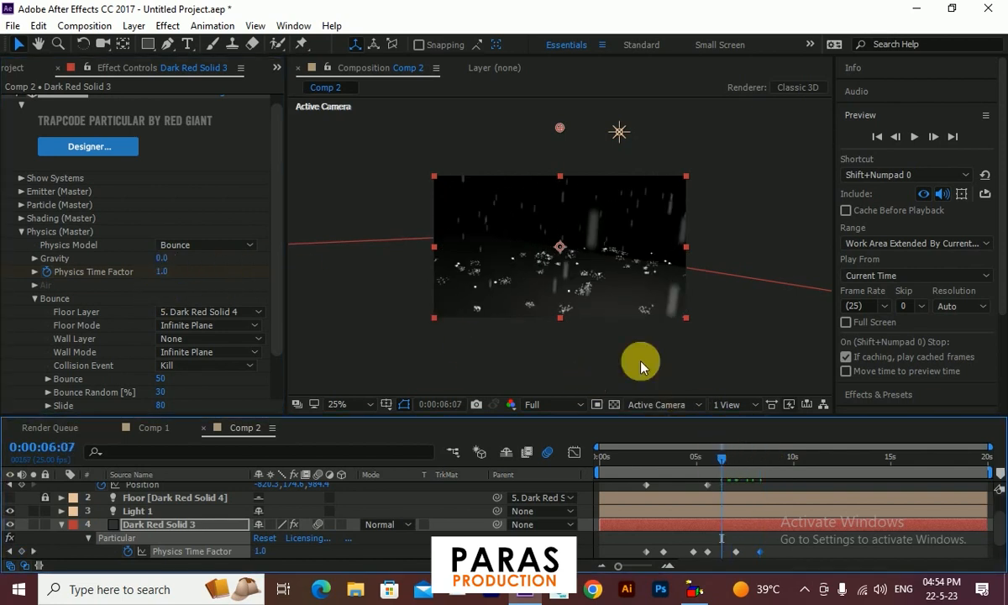
pyautogui.press('space')
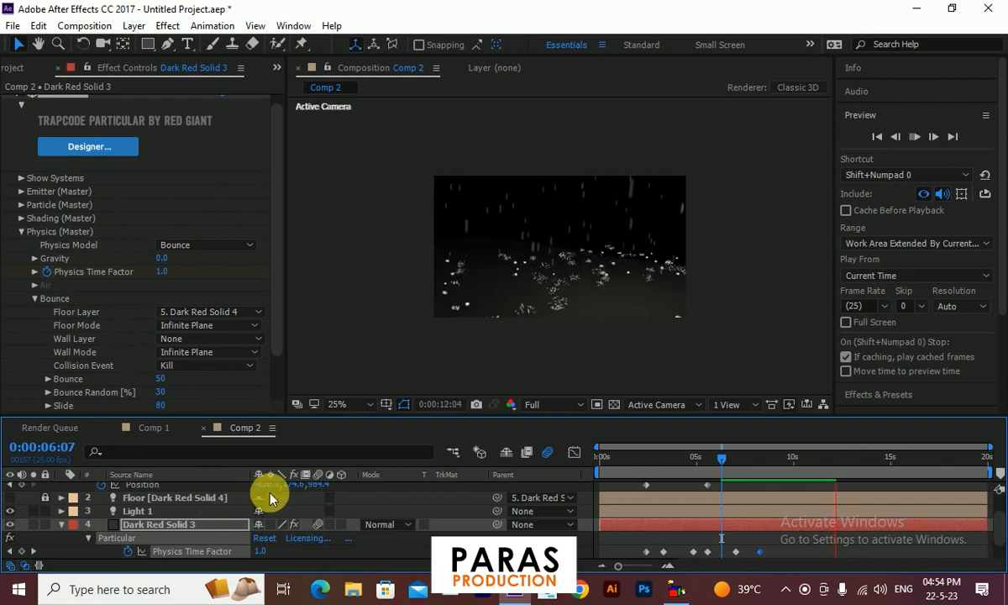
pyautogui.moveTo(726, 458)
pyautogui.mouseDown()
pyautogui.moveTo(770, 462)
pyautogui.moveTo(663, 464)
pyautogui.moveTo(598, 452)
pyautogui.moveTo(671, 468)
pyautogui.moveTo(727, 465)
pyautogui.mouseUp()
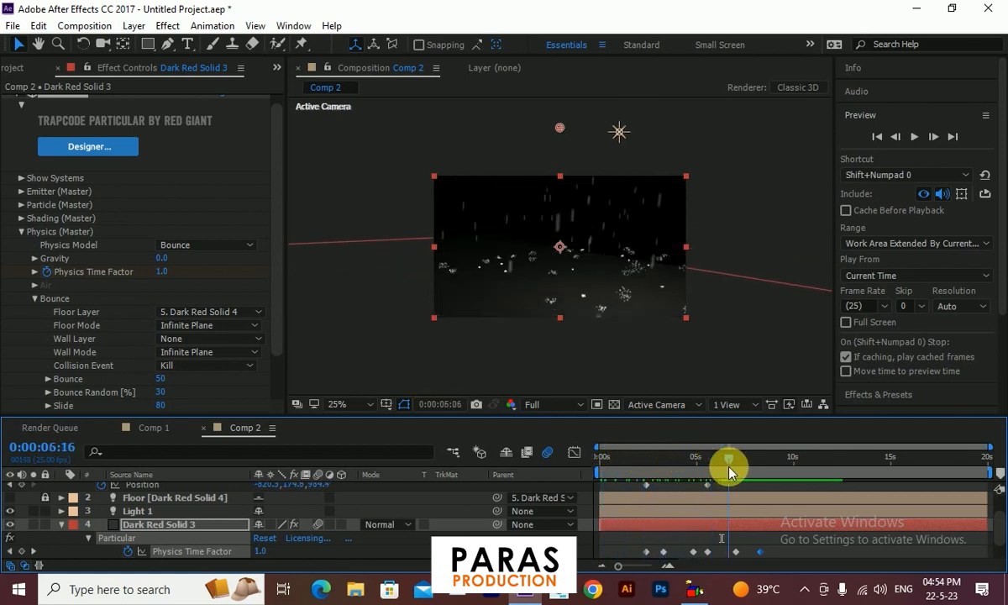